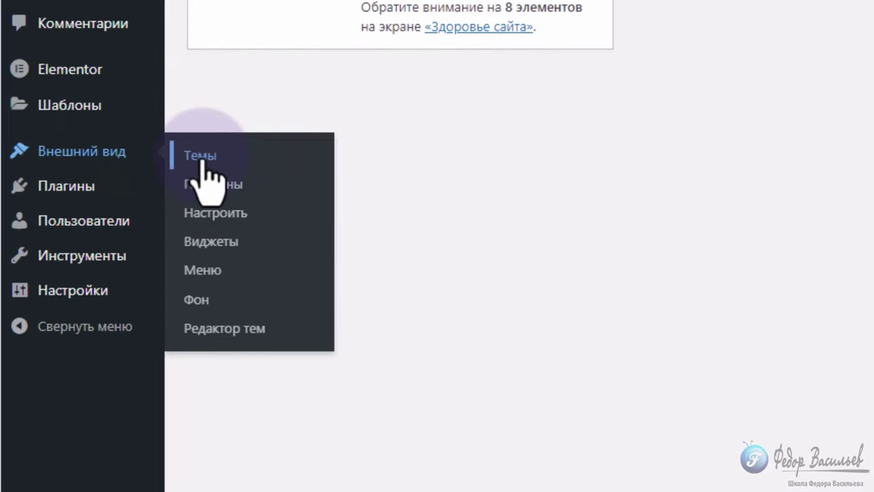
- Install a new theme from the archive woodmart.zip and activate it
click(203, 157)
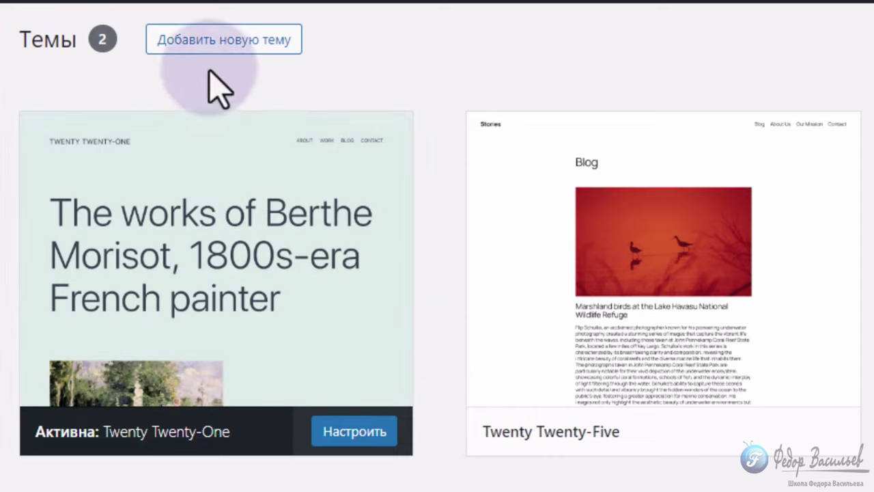
click(219, 40)
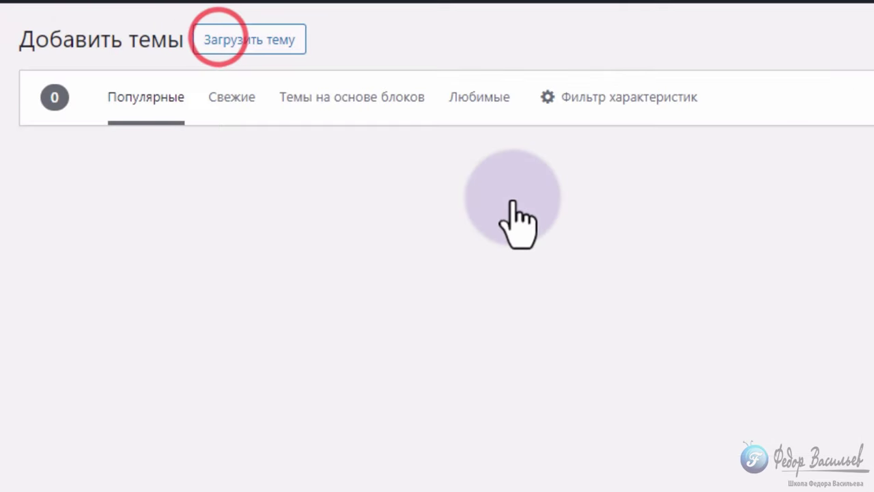
click(272, 48)
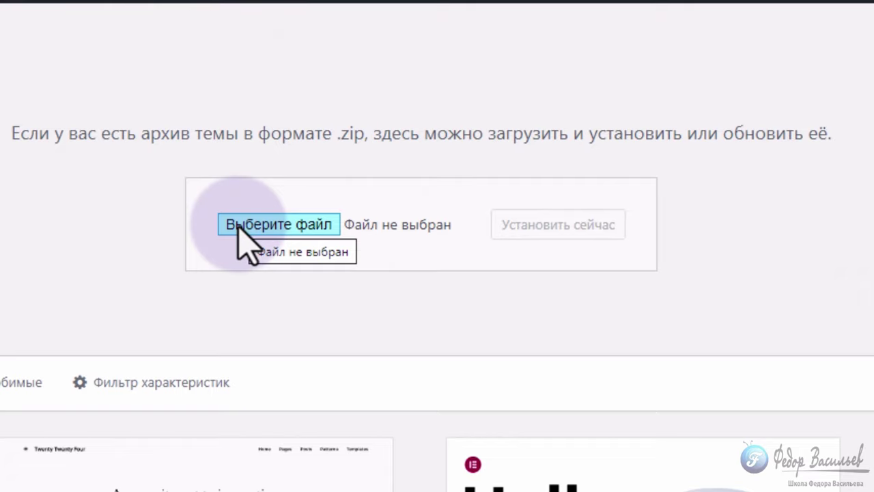
click(239, 225)
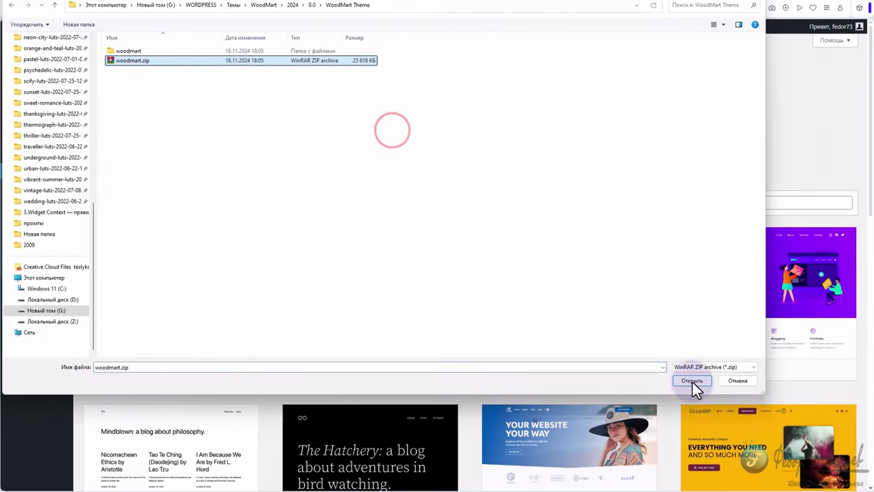
click(693, 382)
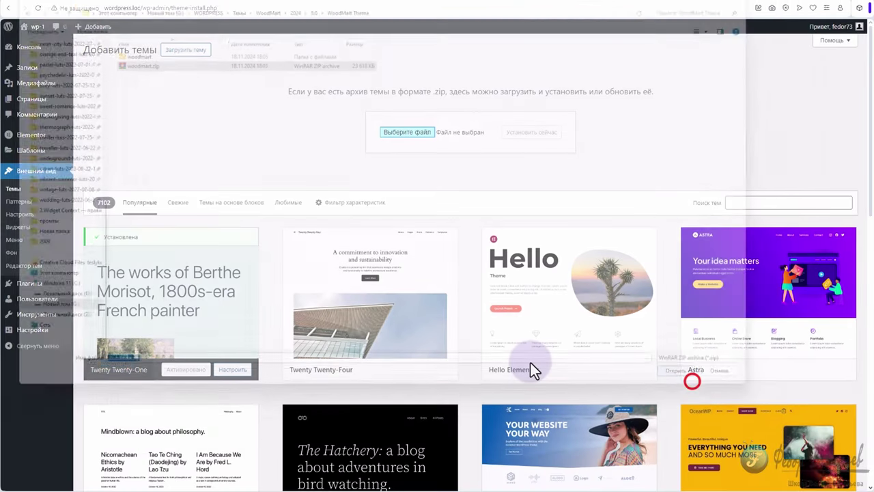
click(524, 132)
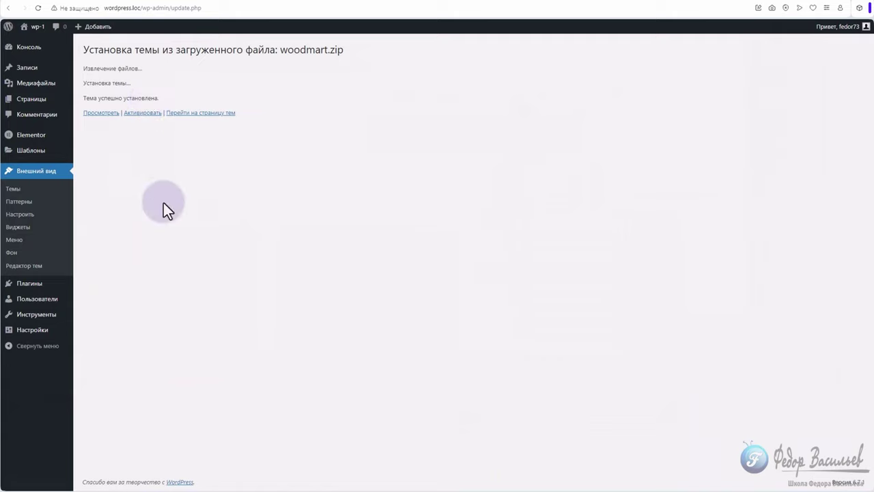
click(137, 114)
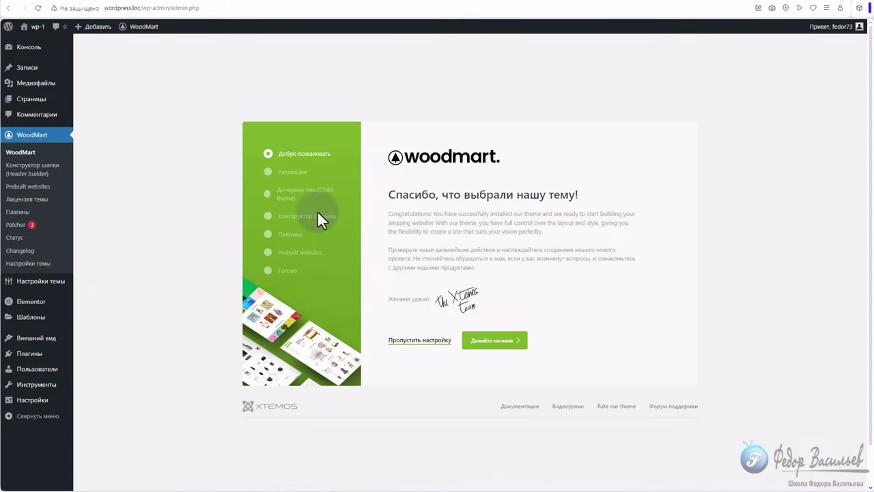
- Start the WoodMart setup wizard, skipping the licence activation, and install the Woodmart child theme
click(488, 340)
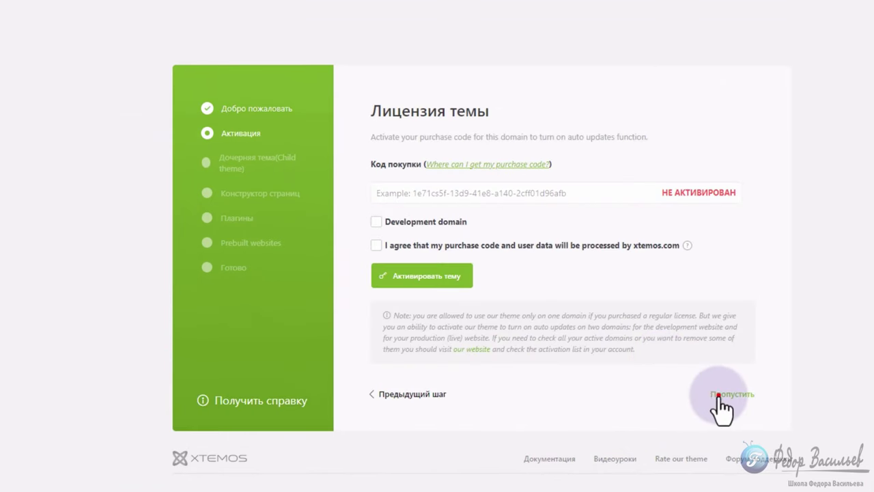
click(722, 394)
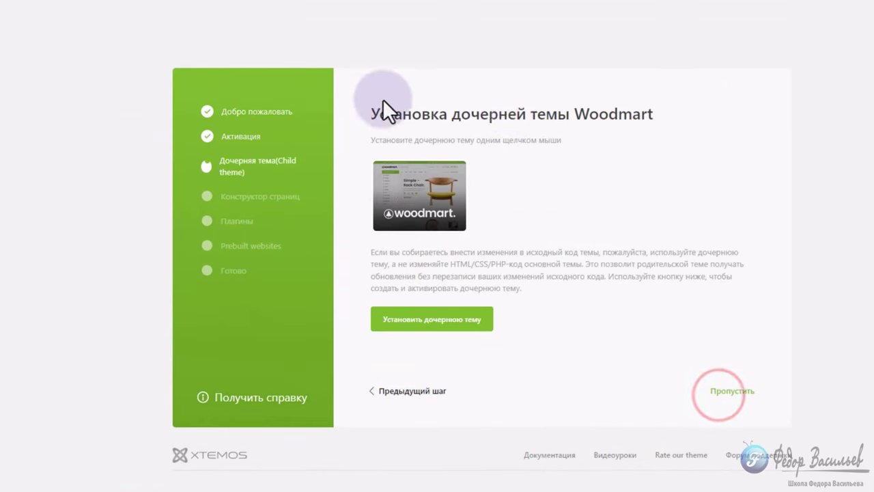
click(405, 319)
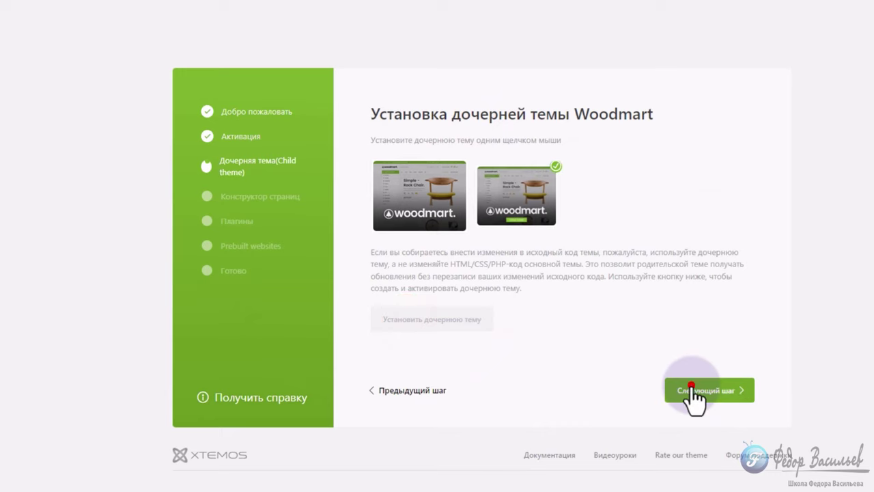
click(691, 388)
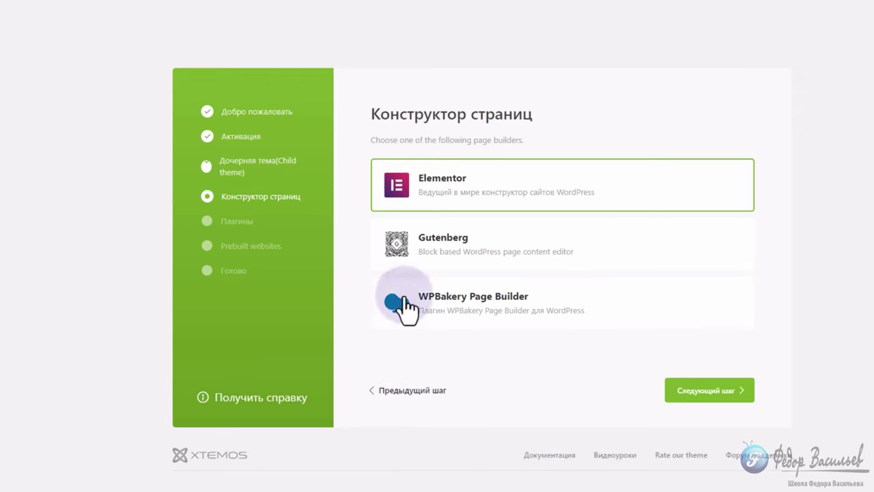
- Choose Gutenberg as the page builder and install and activate the Woodmart Core, WooCommerce and Safe SVG plugins
click(407, 243)
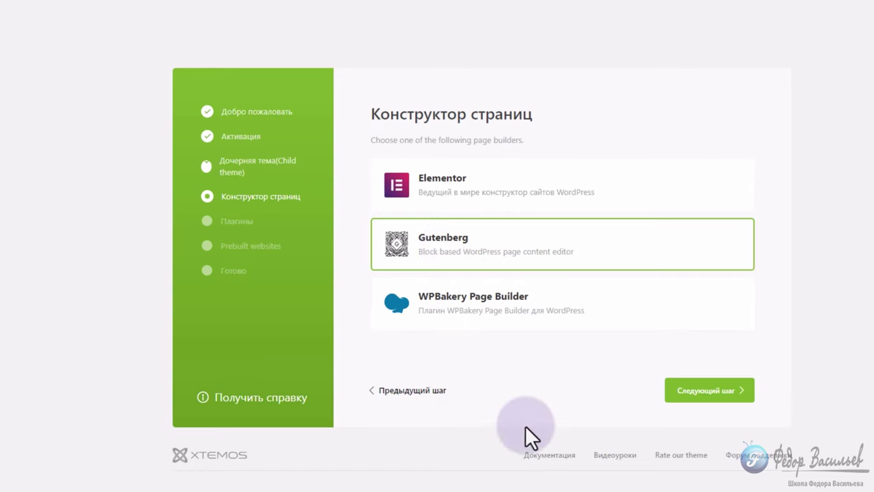
click(679, 392)
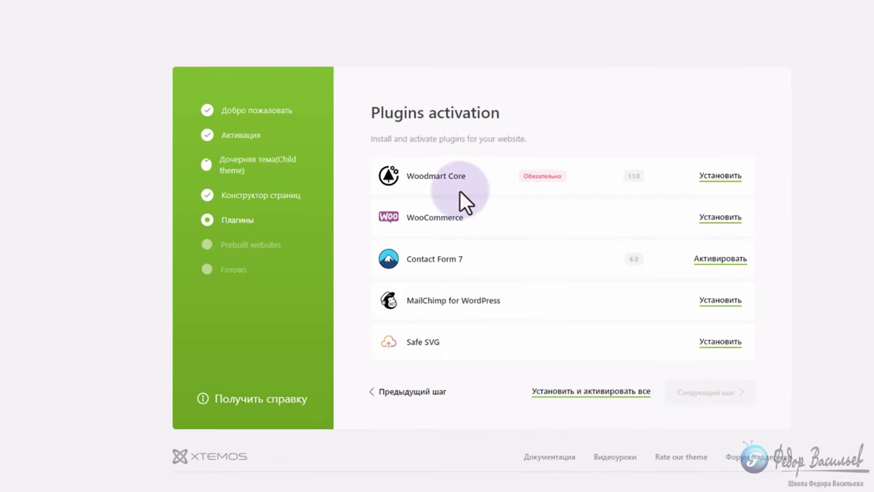
click(720, 175)
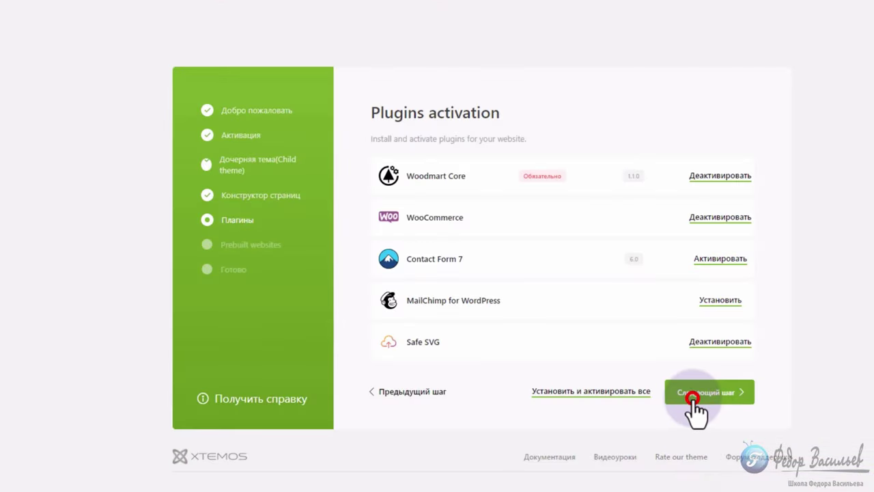
click(693, 397)
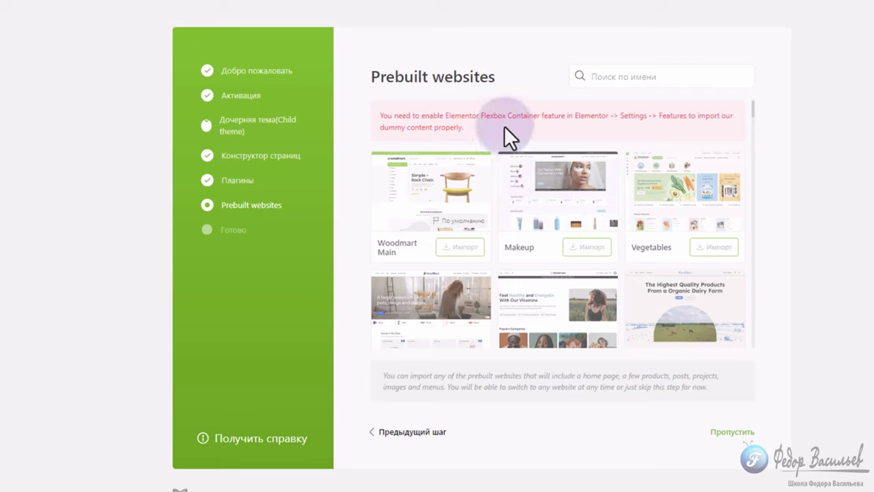
- Review the prebuilt websites and the Elementor Flexbox notice, and finish the setup wizard without importing a website
drag(504, 125, 361, 115)
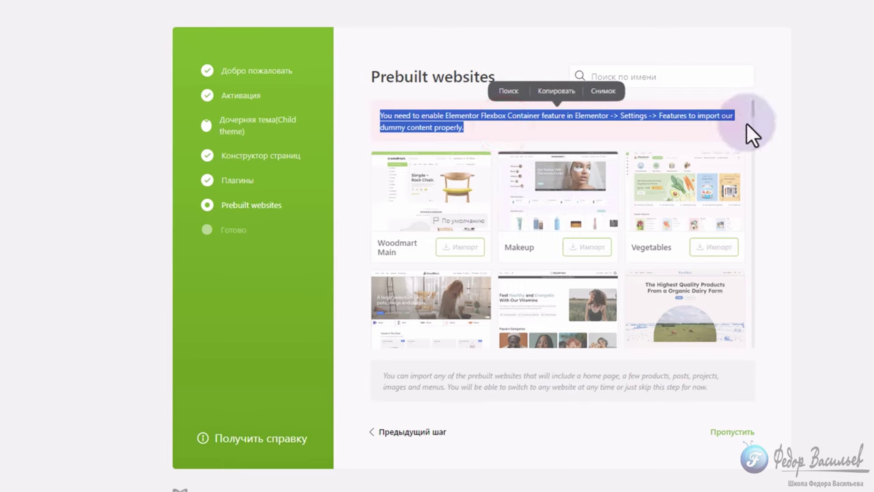
drag(752, 112, 767, 378)
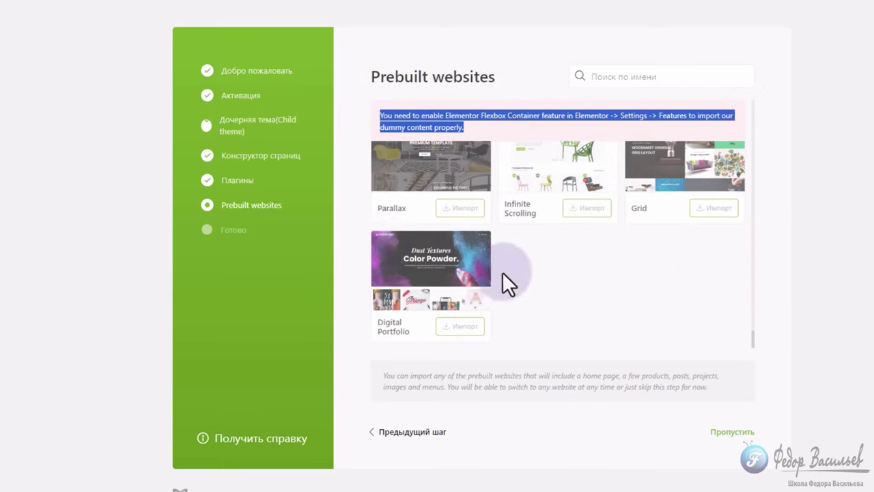
scroll(502, 271, up, 10)
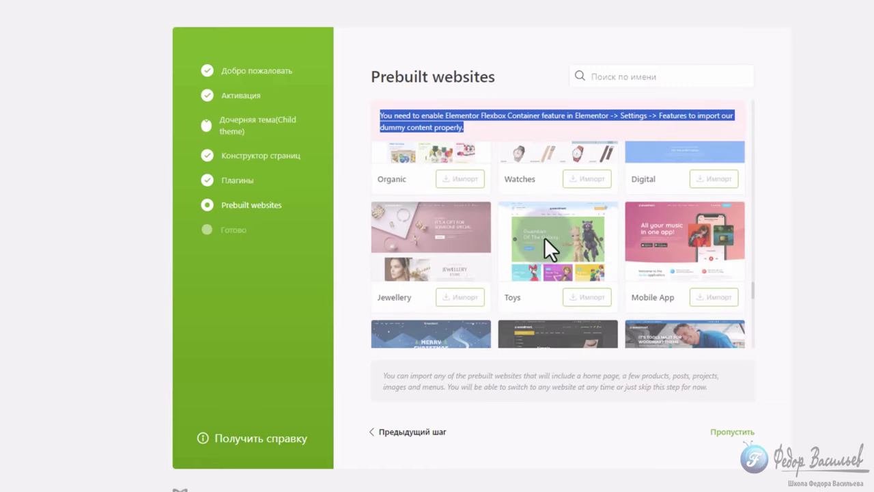
scroll(544, 237, up, 8)
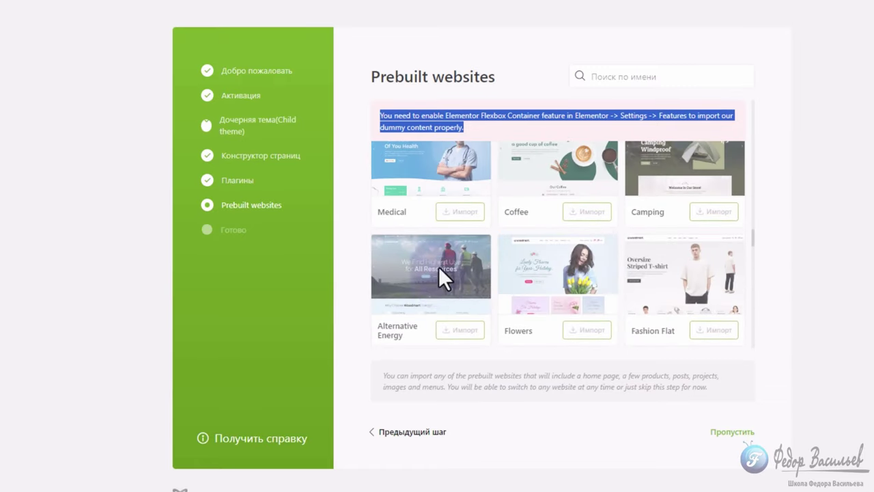
scroll(437, 264, up, 3)
scroll(546, 225, up, 6)
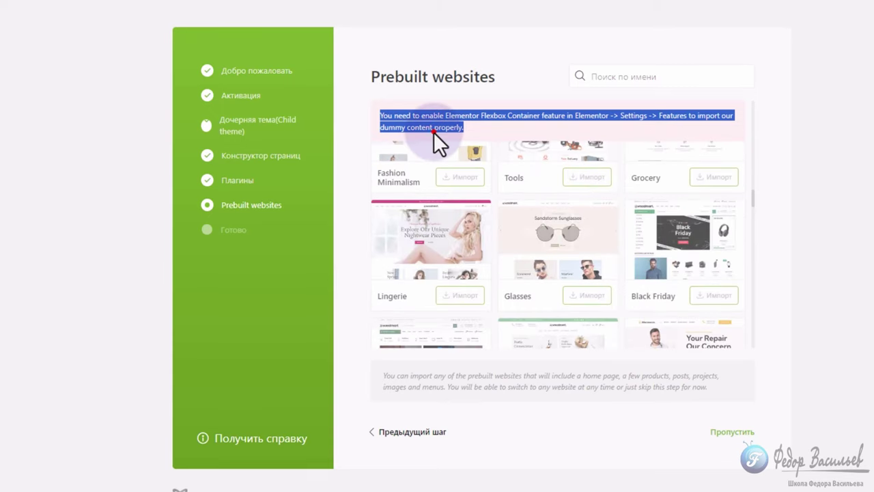
click(487, 122)
click(728, 432)
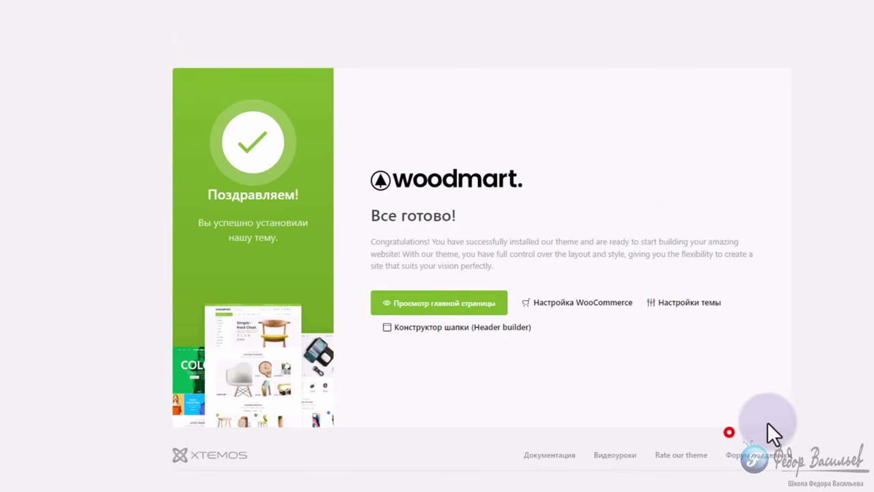
drag(370, 216, 433, 216)
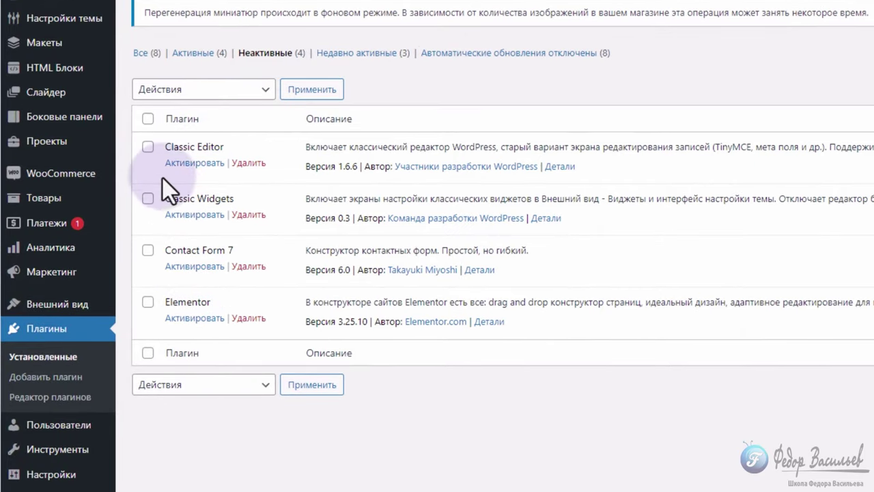
- Examine the Classic Editor, Classic Widgets and Elementor entries in the list of inactive plugins
drag(164, 146, 208, 147)
click(170, 151)
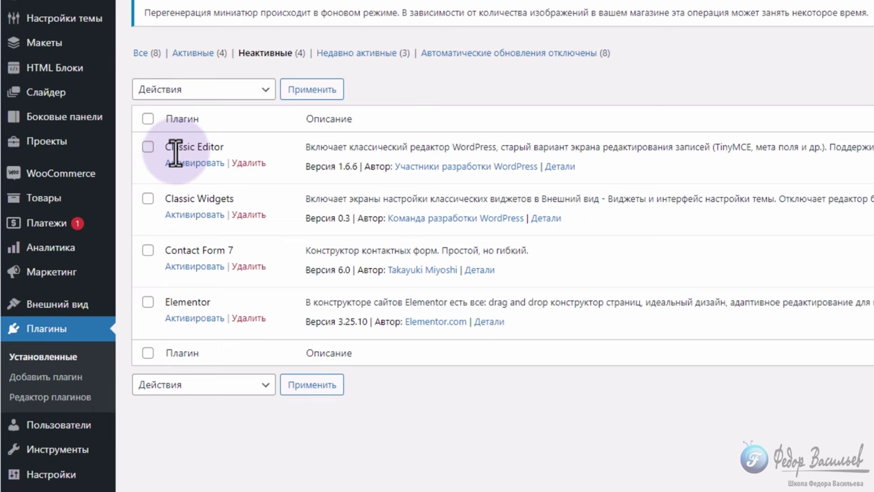
drag(167, 198, 233, 197)
click(193, 194)
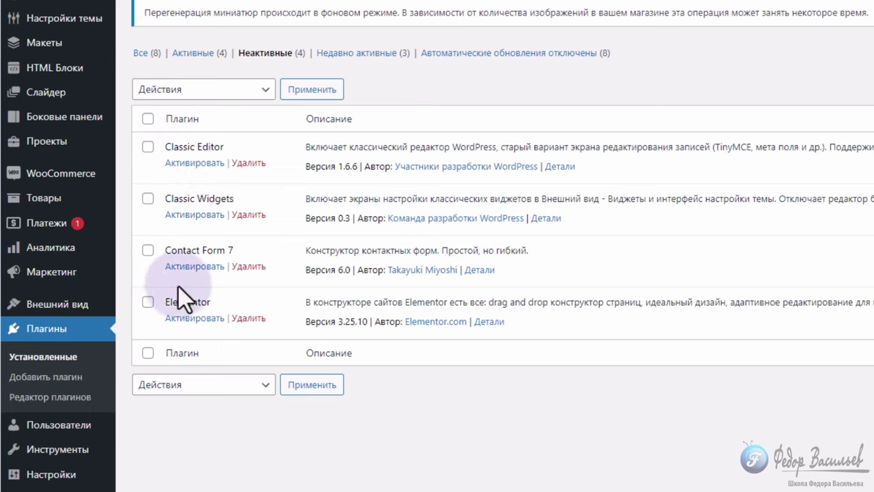
drag(171, 301, 210, 301)
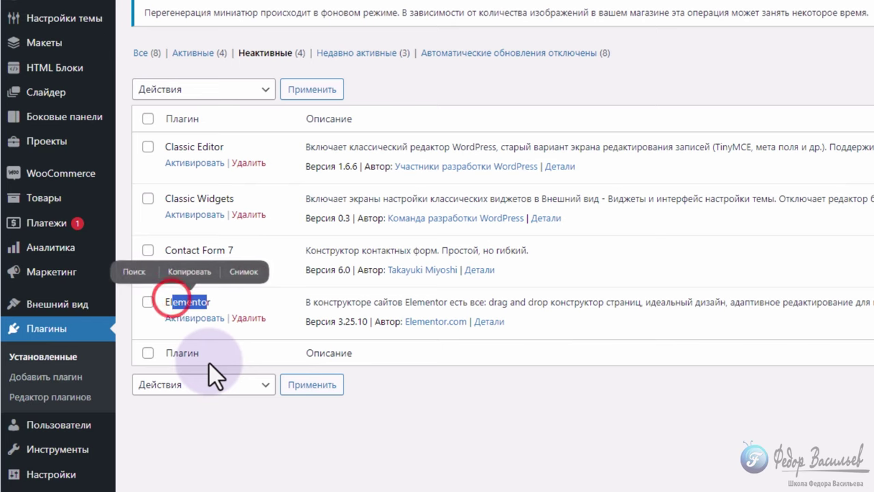
click(423, 407)
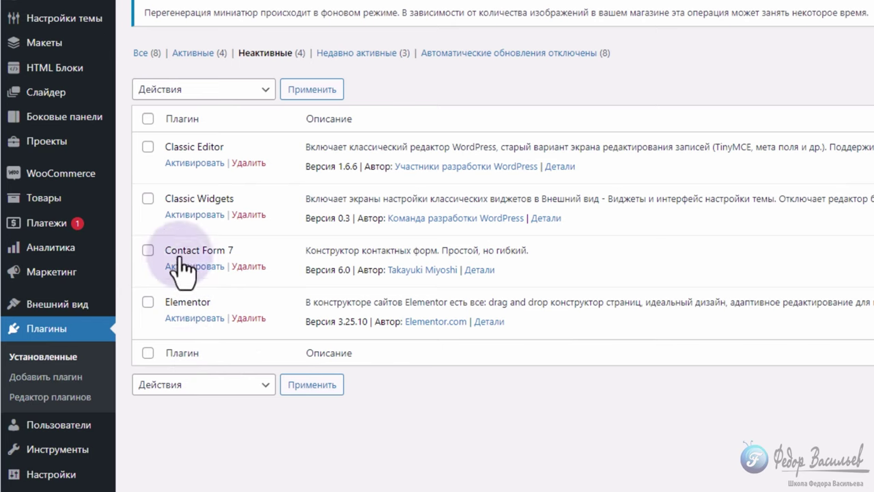
drag(172, 198, 208, 198)
drag(183, 146, 202, 146)
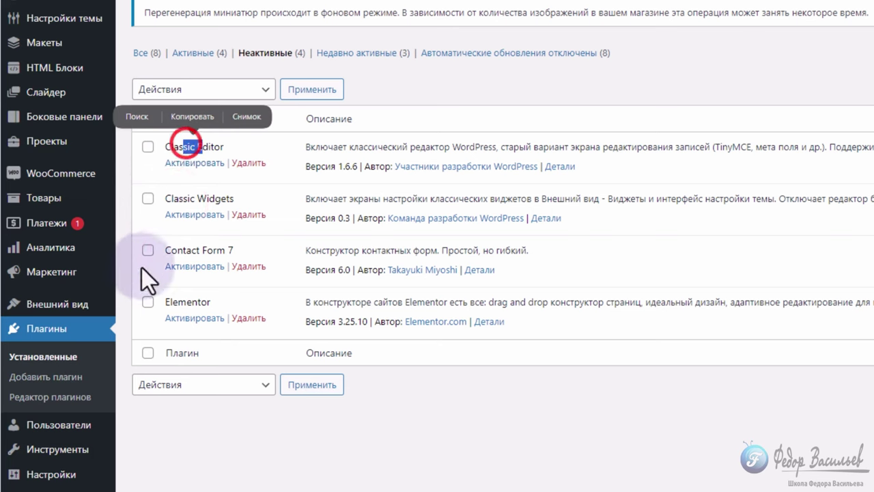
- Open WoodMart's prebuilt websites page and look through the demo sites available for import
mouse_move(48, 7)
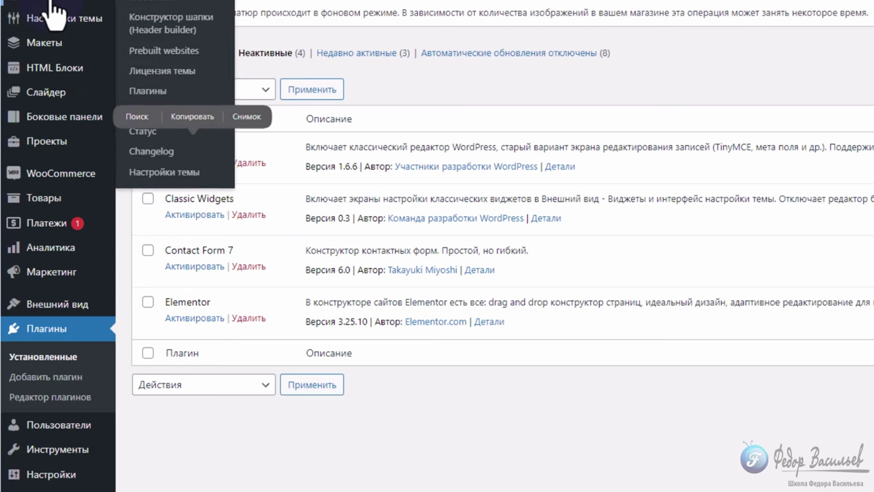
scroll(157, 82, up, 2)
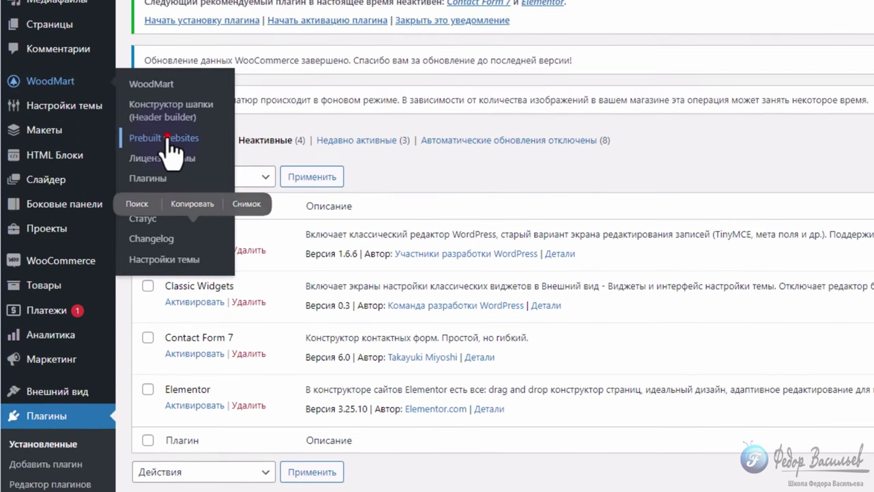
click(167, 134)
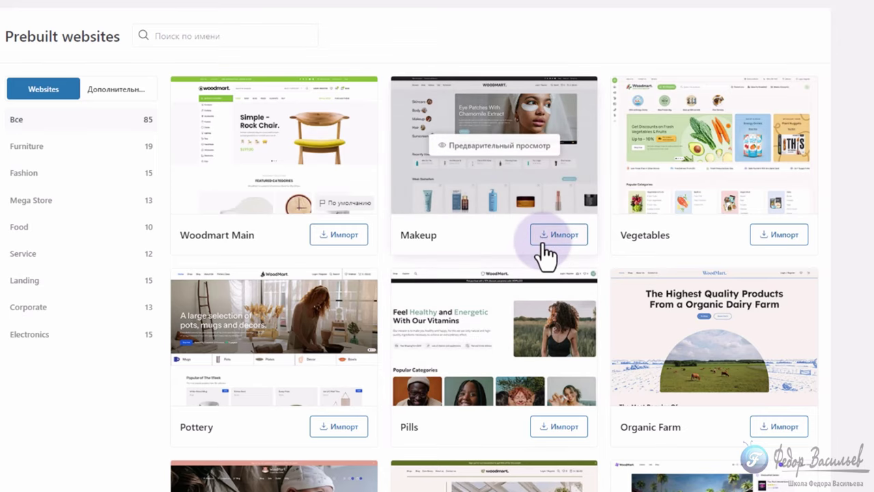
scroll(492, 249, down, 10)
scroll(491, 245, down, 20)
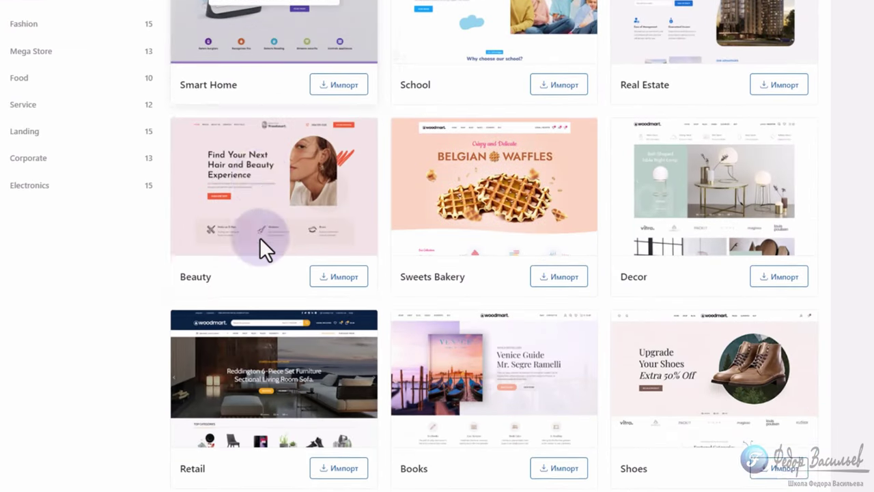
scroll(707, 257, down, 18)
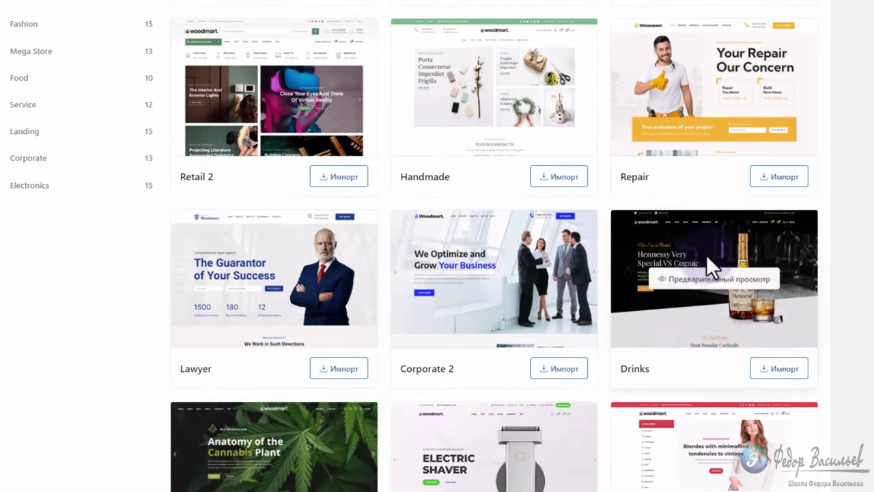
scroll(697, 257, up, 20)
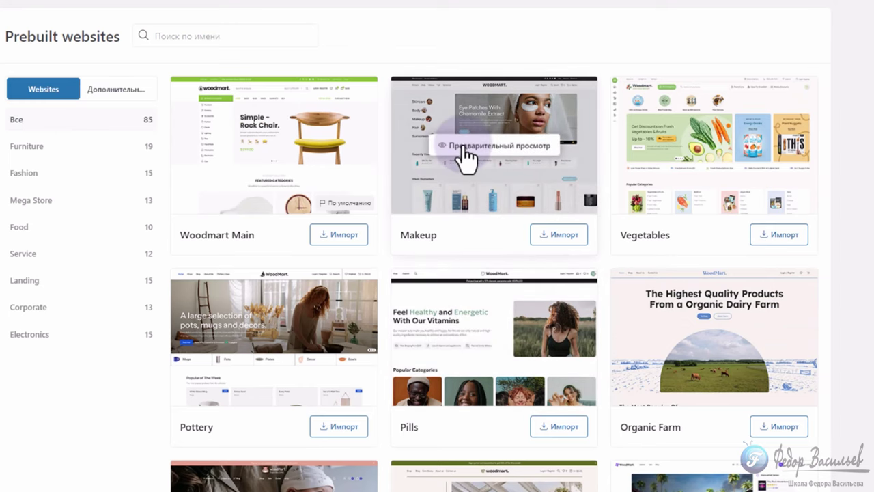
- Preview the Makeup prebuilt website's demo, look through its homepage sections and return to the prebuilt websites
click(460, 145)
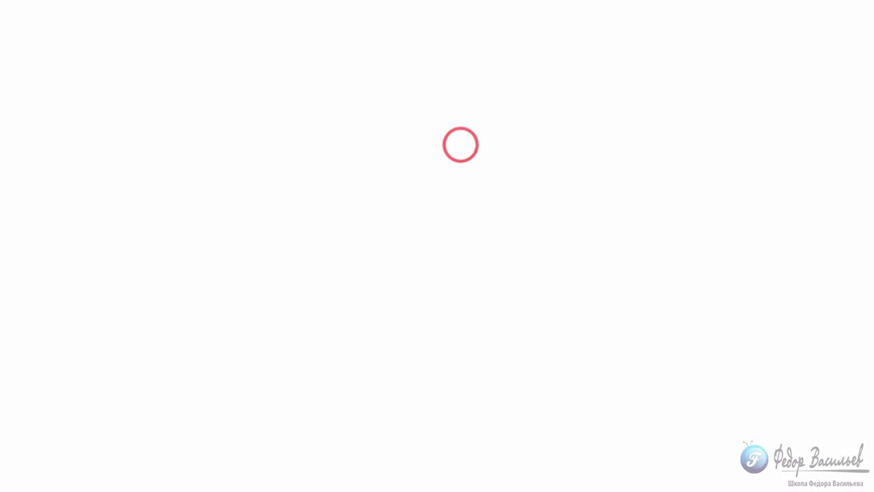
scroll(618, 164, down, 3)
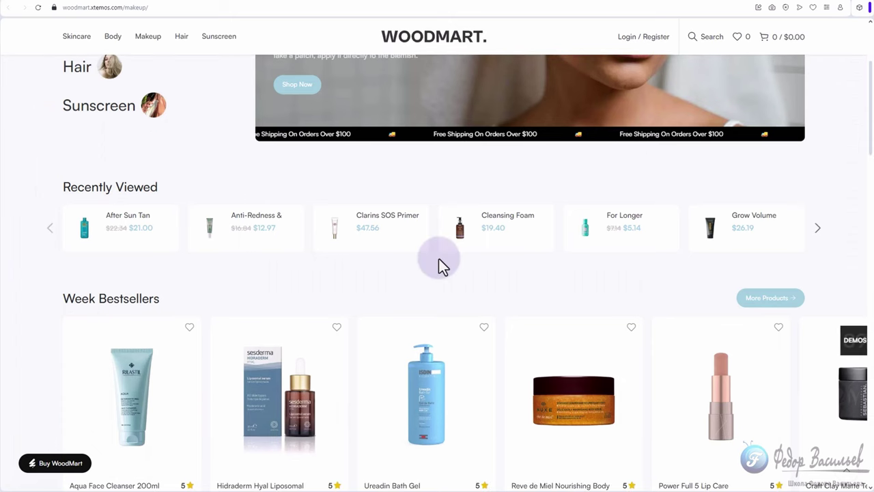
scroll(437, 258, down, 6)
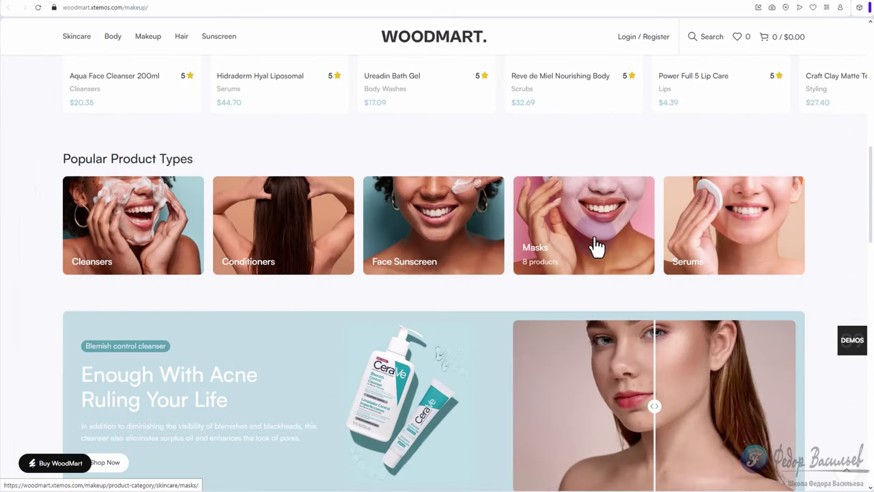
scroll(618, 236, down, 3)
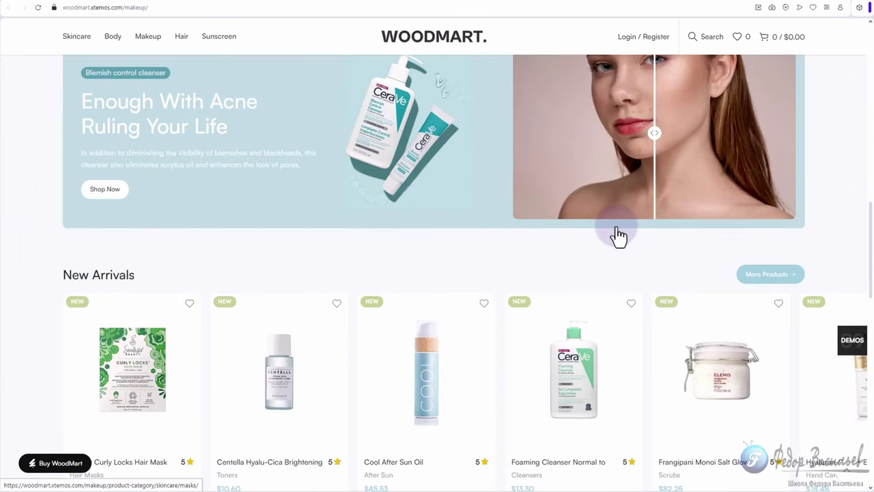
click(735, 2)
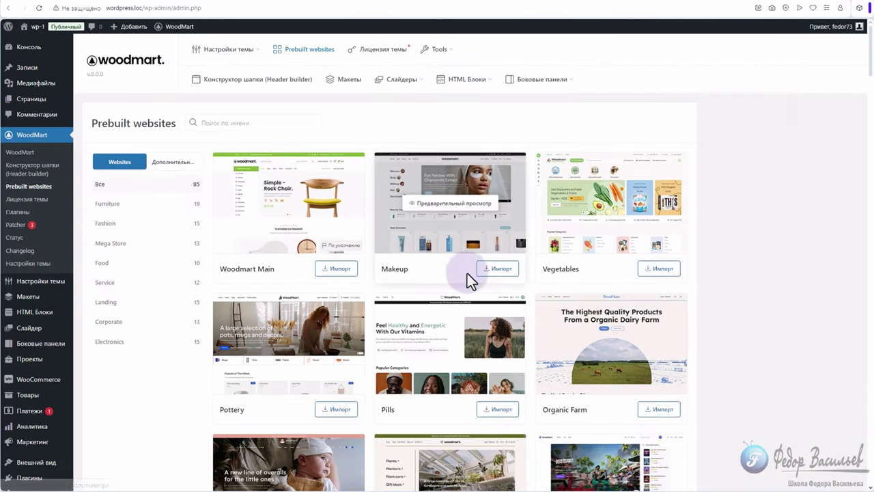
- Import the Makeup prebuilt website and reload the site's front page
click(502, 268)
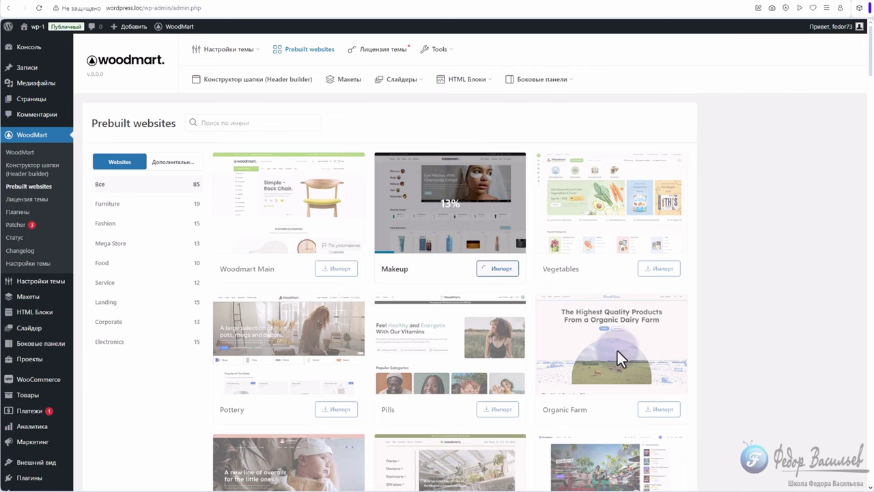
drag(239, 165, 298, 164)
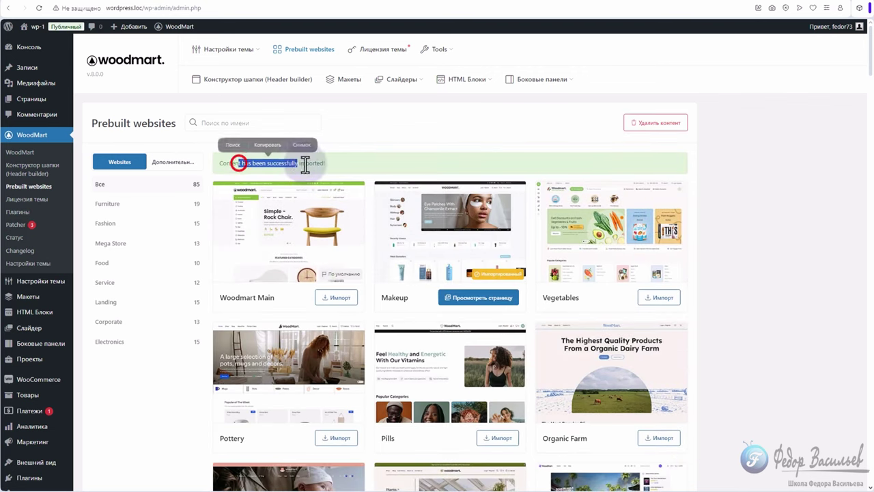
click(731, 3)
click(40, 8)
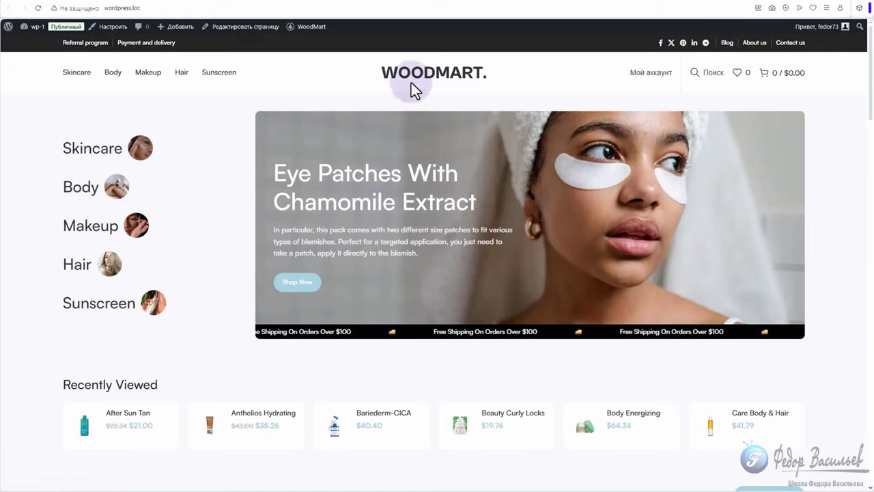
- Look through the imported Makeup homepage from header to footer and try the before/after image comparison slider
mouse_move(635, 82)
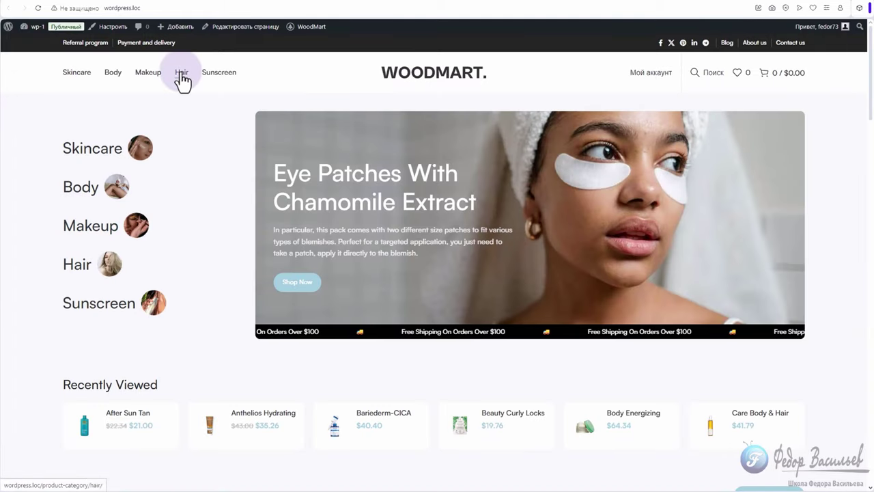
scroll(103, 151, down, 3)
scroll(103, 152, down, 5)
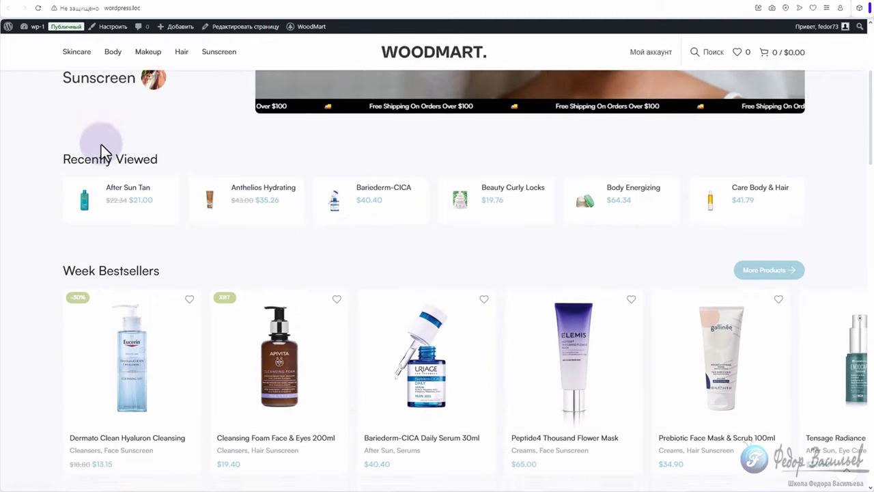
scroll(414, 164, down, 5)
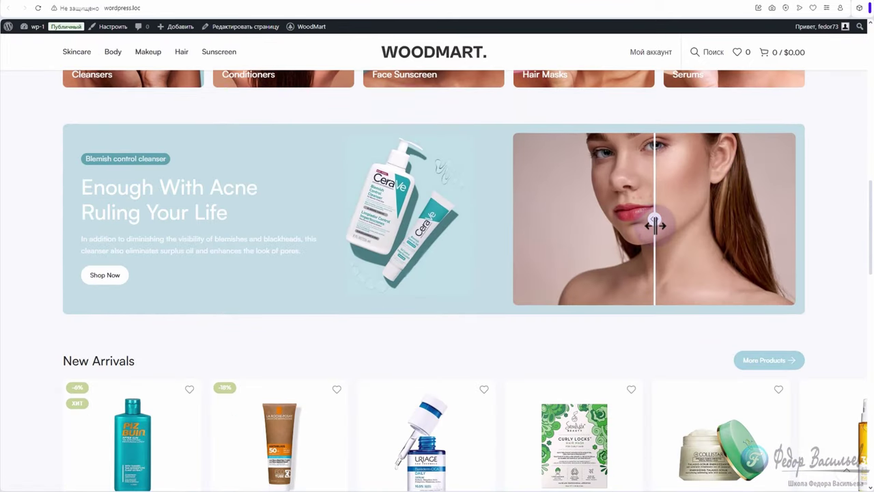
drag(654, 225, 436, 215)
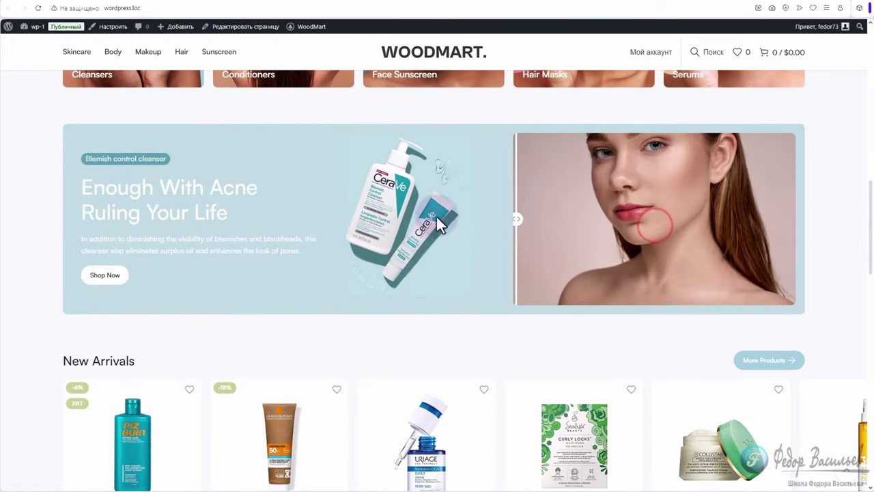
scroll(410, 205, down, 20)
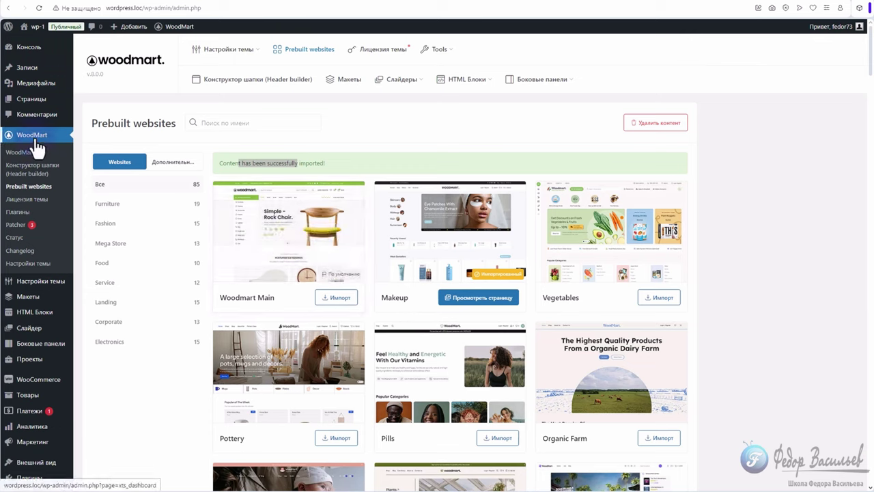
- Open the Другое section of the WoodMart theme settings and examine the Current builder option and its description
click(31, 266)
scroll(158, 233, down, 5)
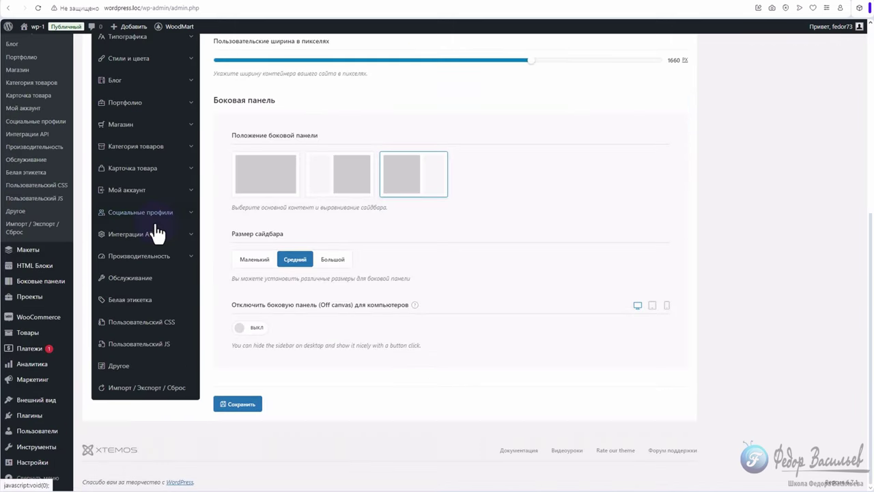
click(126, 370)
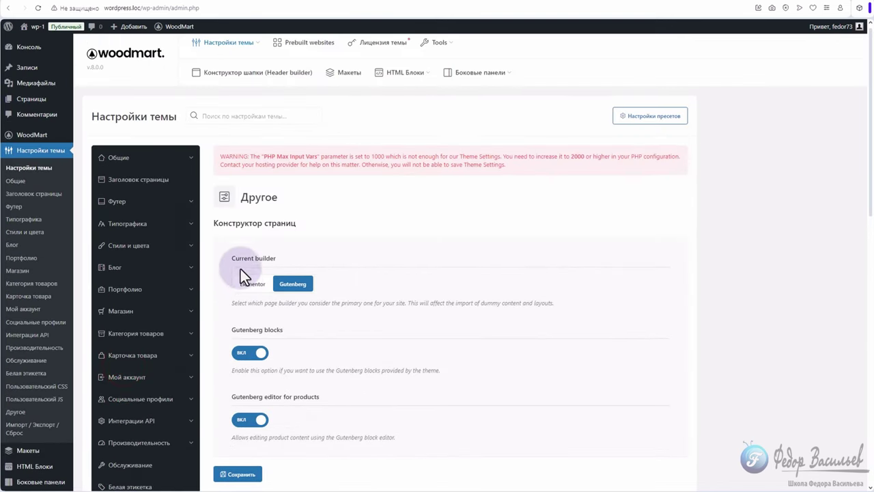
drag(294, 258, 295, 260)
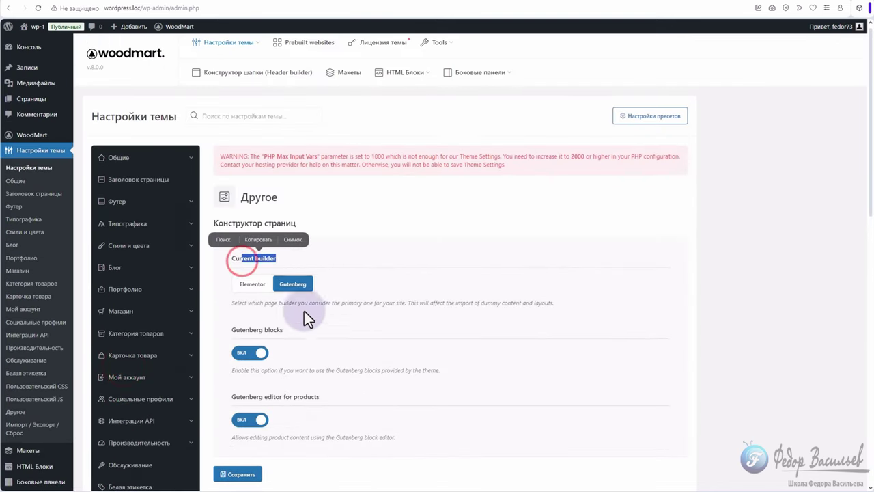
click(345, 287)
drag(316, 306, 389, 303)
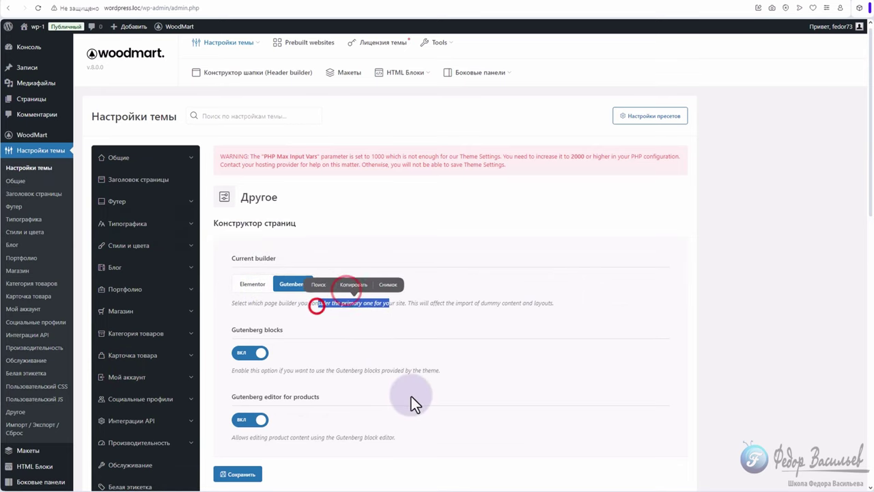
click(323, 302)
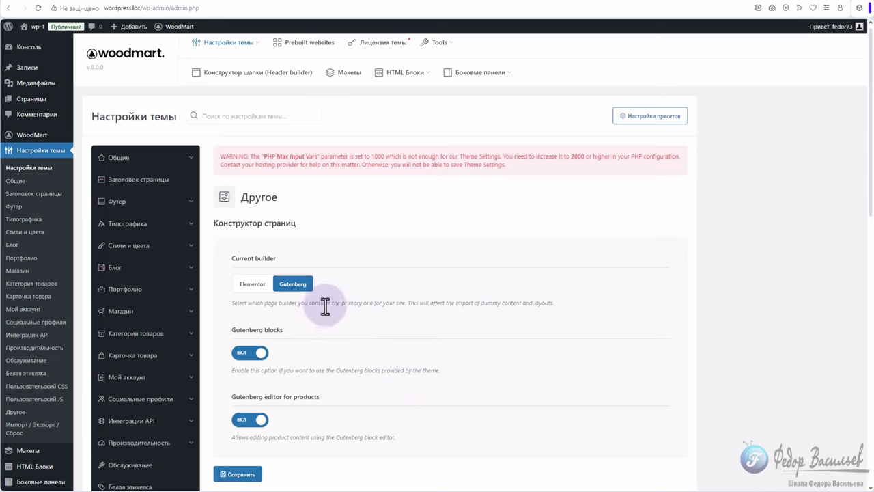
drag(326, 304, 381, 308)
click(292, 302)
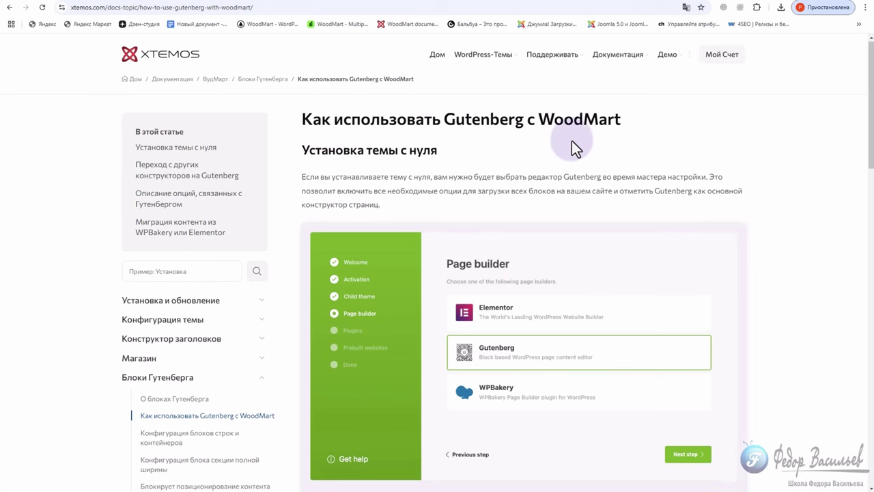
- Read the XTEMOS article on using Gutenberg with WoodMart, covering the Gutenberg options and migration from WPBakery or Elementor
scroll(571, 138, down, 8)
scroll(571, 134, down, 5)
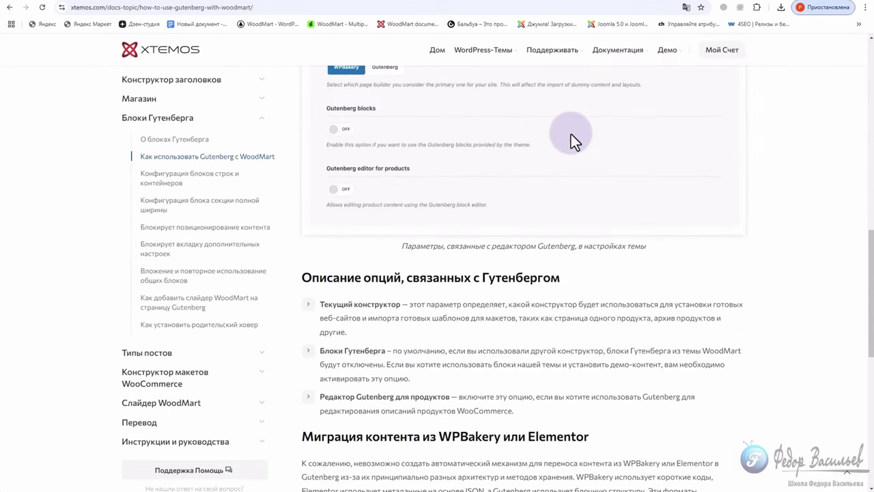
drag(348, 251, 613, 247)
click(435, 255)
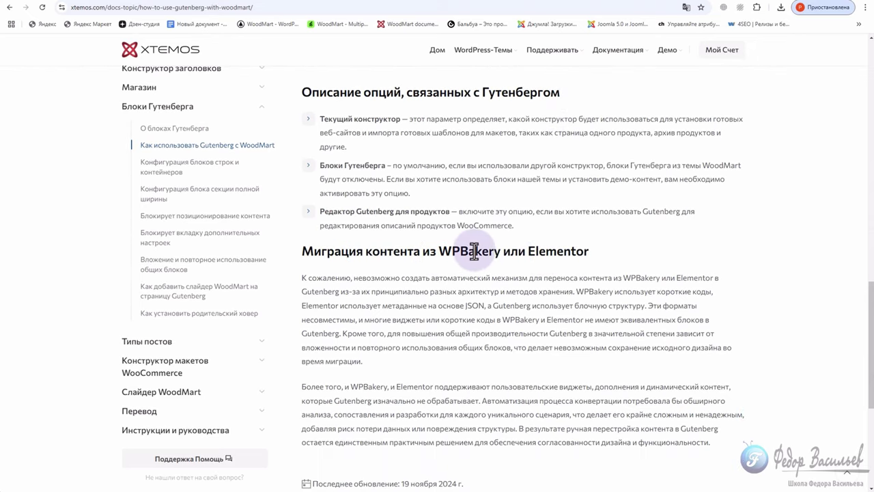
drag(618, 278, 720, 280)
drag(324, 291, 356, 291)
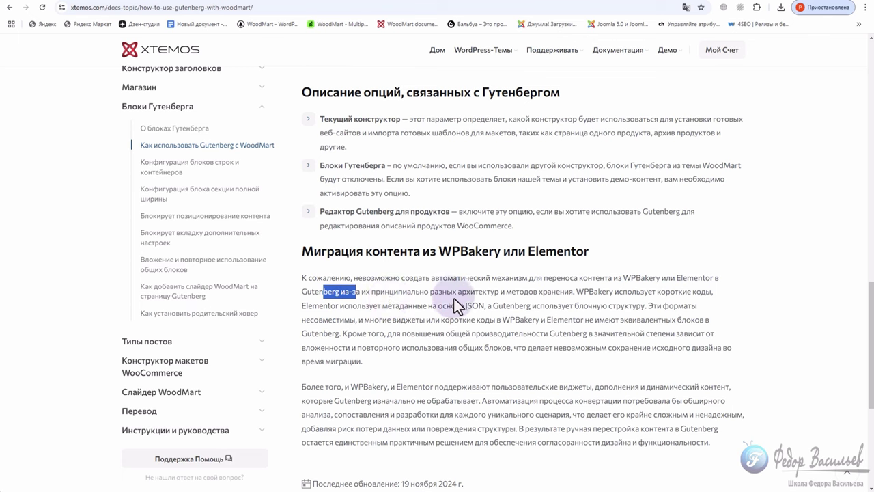
drag(533, 292, 642, 334)
click(546, 319)
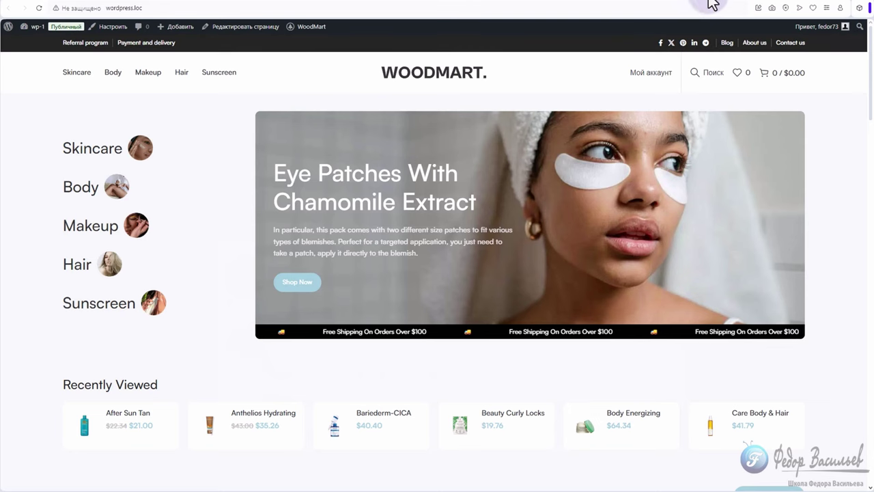
- Return to the WordPress admin and open the Home Makeup front page for editing from the list of pages
click(710, 5)
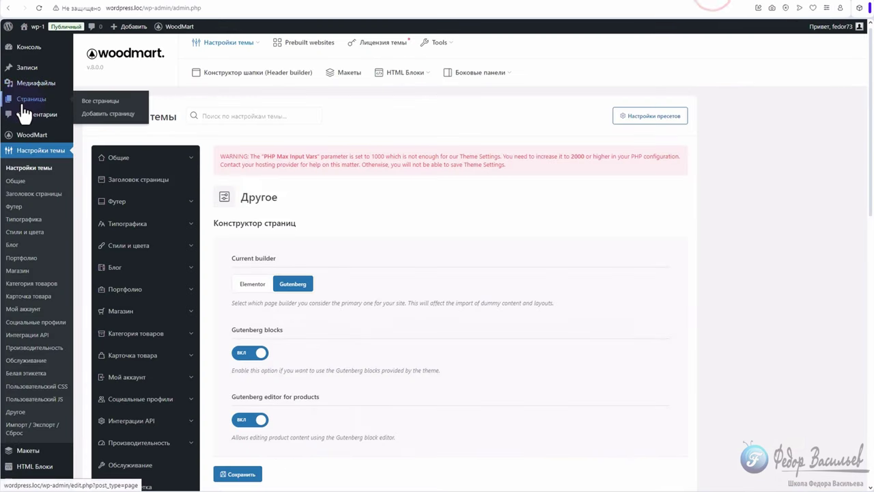
click(25, 99)
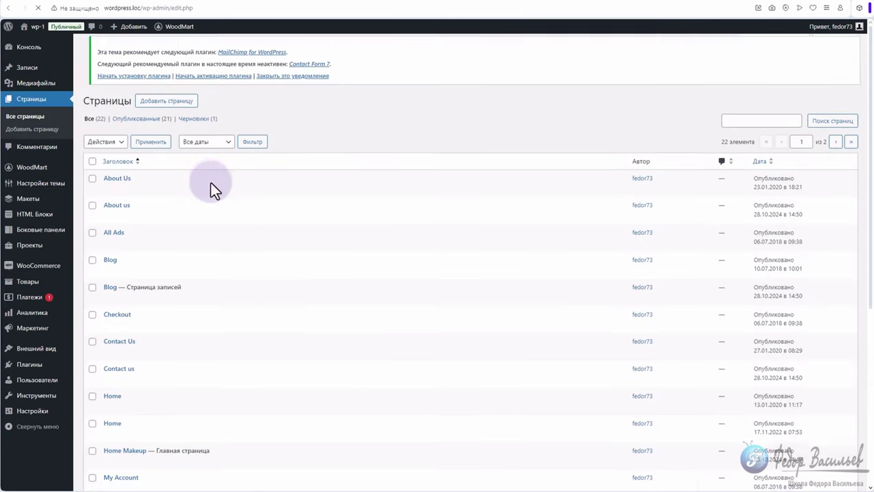
scroll(211, 183, down, 2)
scroll(210, 184, down, 2)
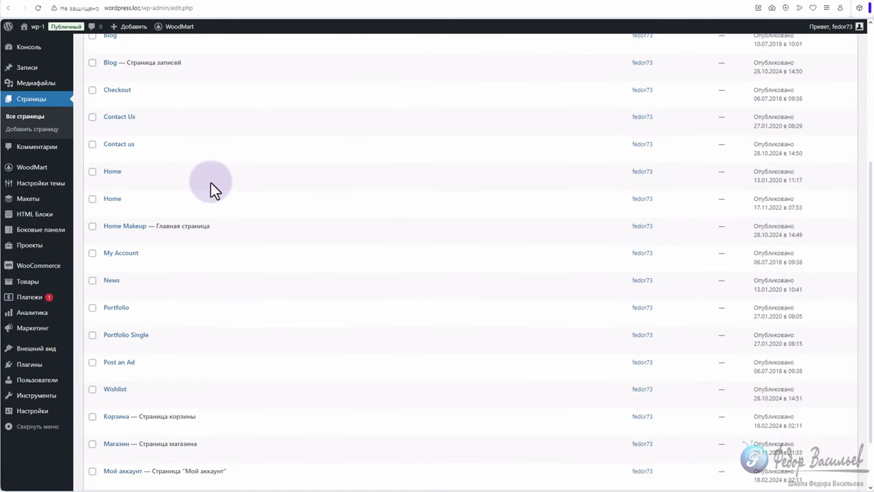
mouse_move(120, 239)
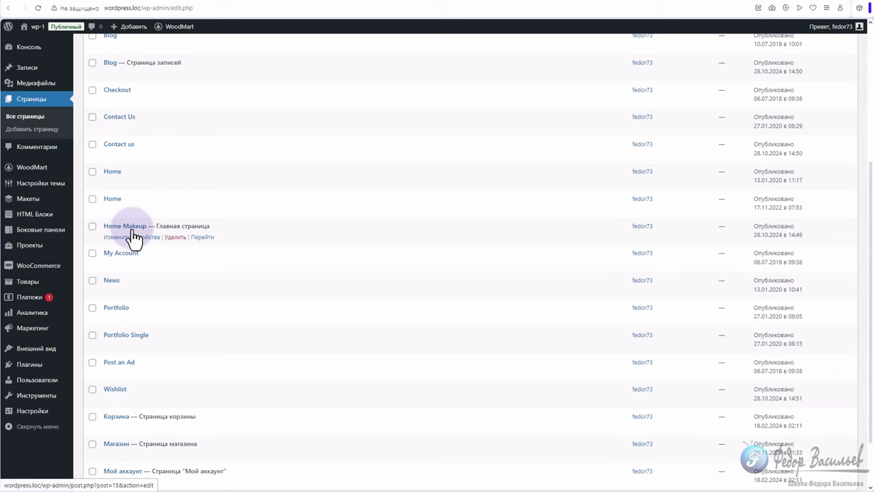
click(134, 227)
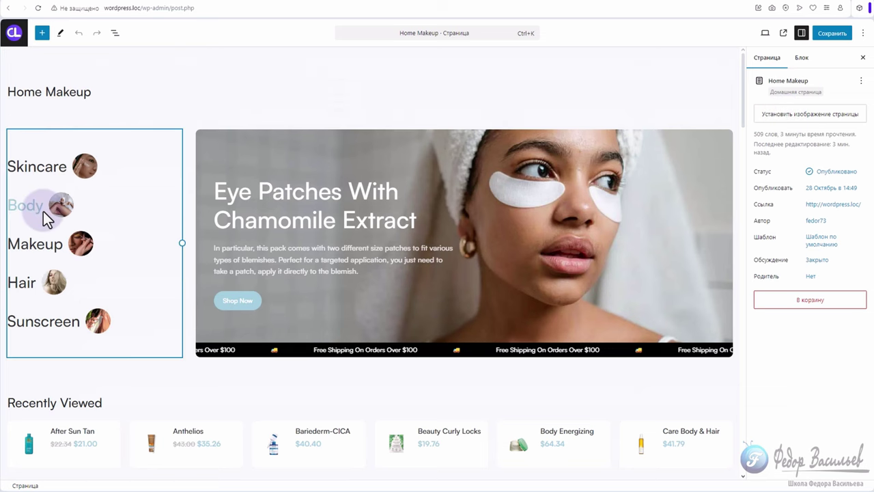
- Look through the Home Makeup page in the editor and select the category Menu block beside the hero slider
scroll(342, 252, down, 5)
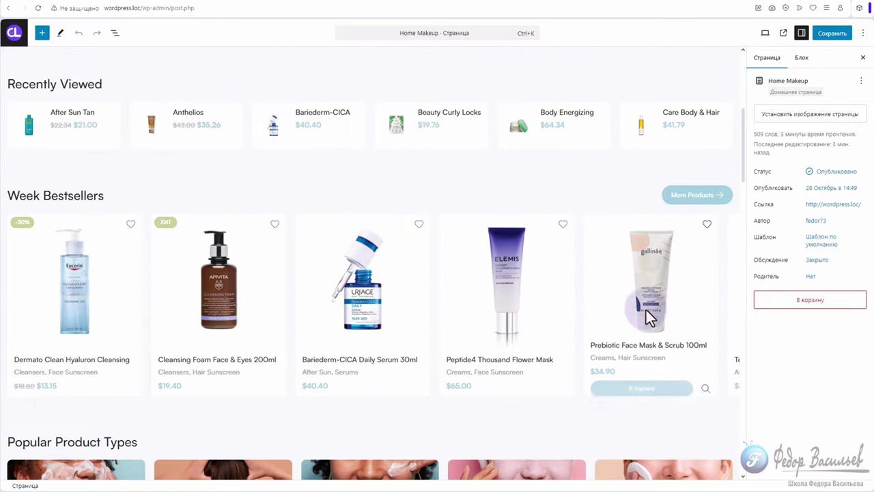
scroll(91, 257, up, 5)
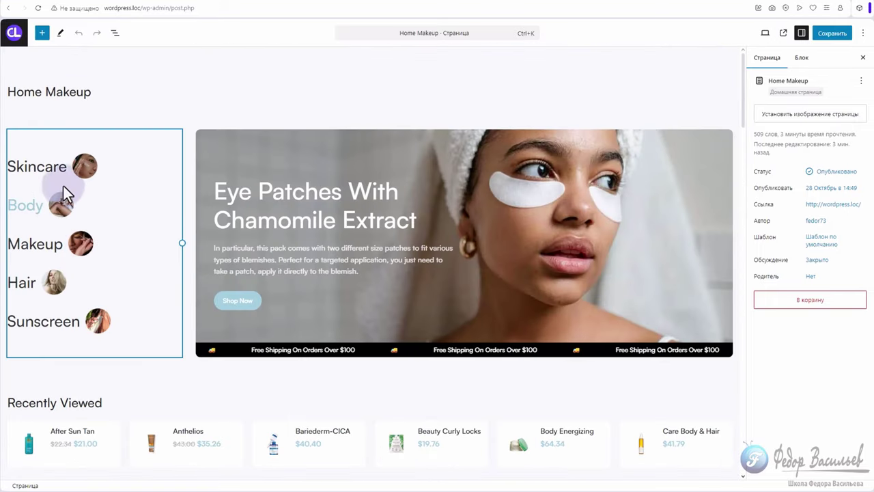
click(114, 163)
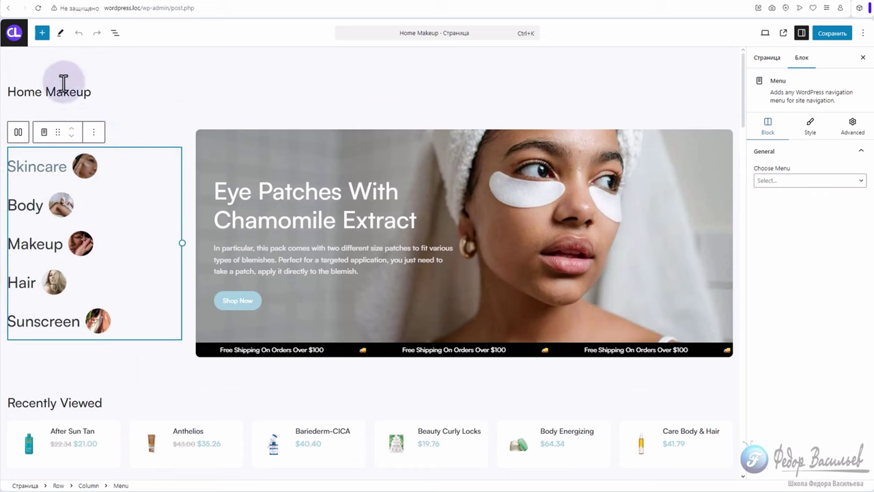
- Show the page's block structure in list view, checking the document outline along the way
click(115, 33)
click(191, 208)
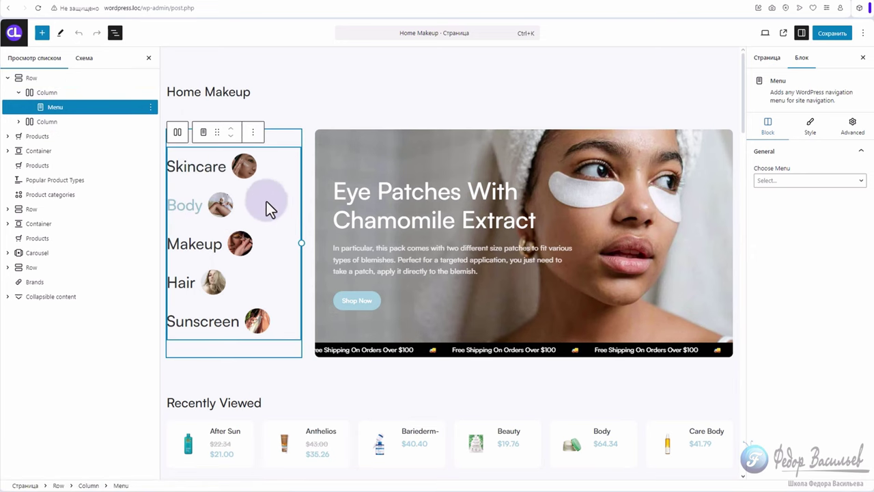
click(97, 63)
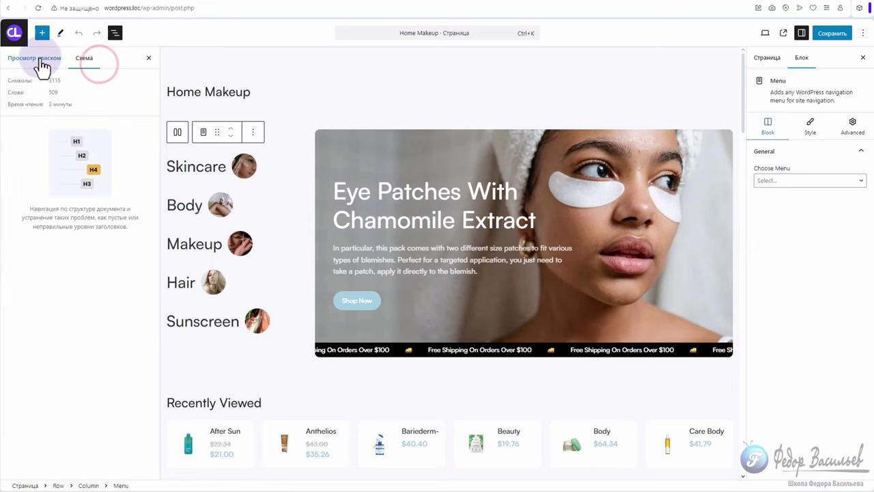
click(39, 59)
- On the cleansing oil slide of the hero slider, replace the title with "демо текст" and the paragraph with "текст"
double_click(393, 224)
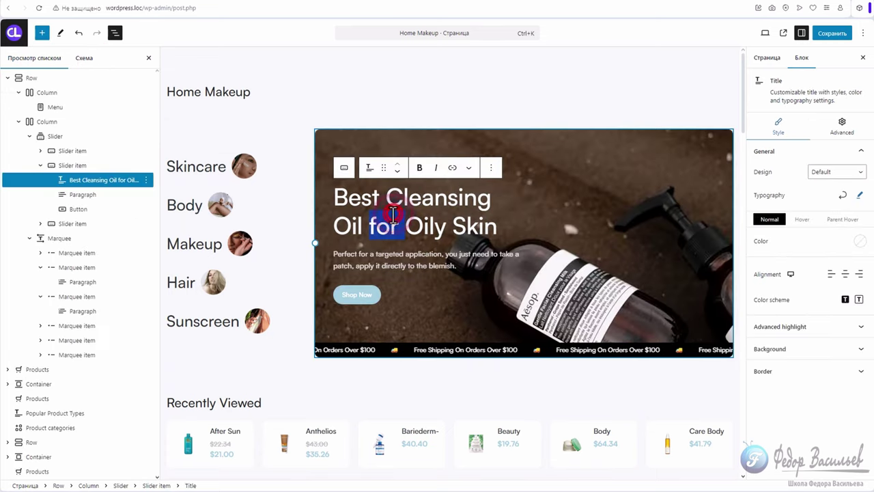
text(д)
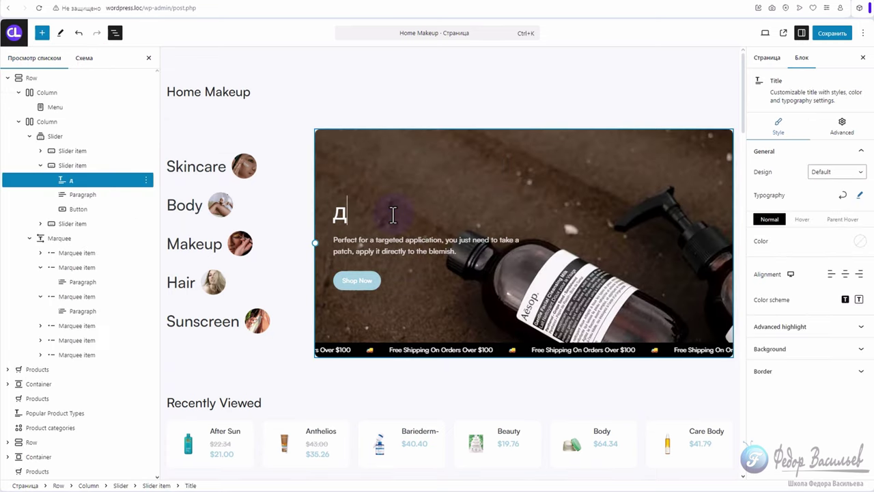
text(емо текст)
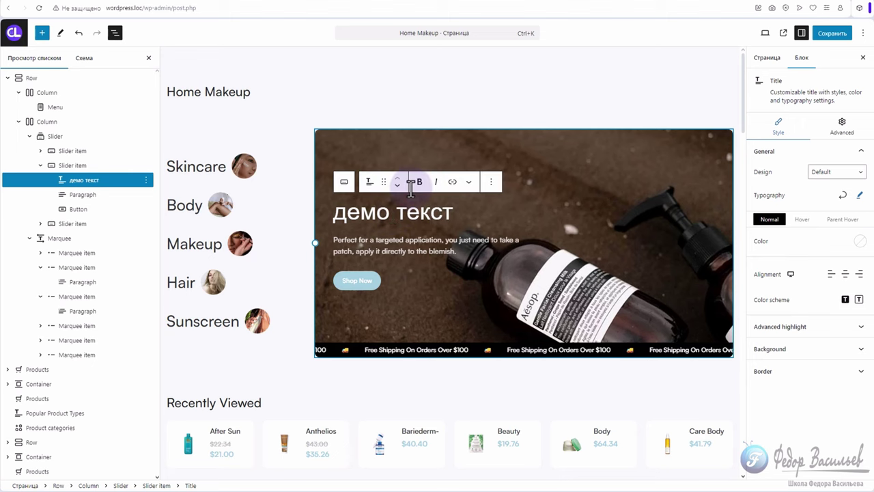
click(402, 249)
click(356, 280)
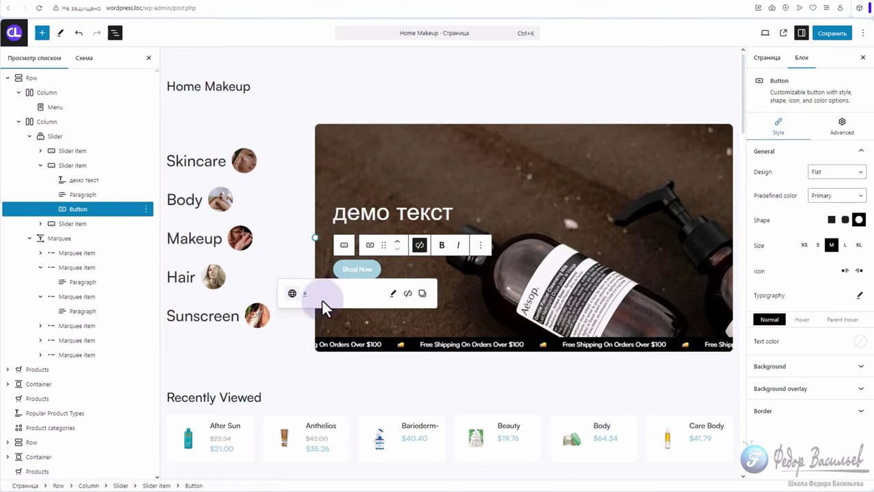
click(497, 282)
- Select the Recently Viewed products block and look through the page sections down to New Arrivals
scroll(376, 349, down, 3)
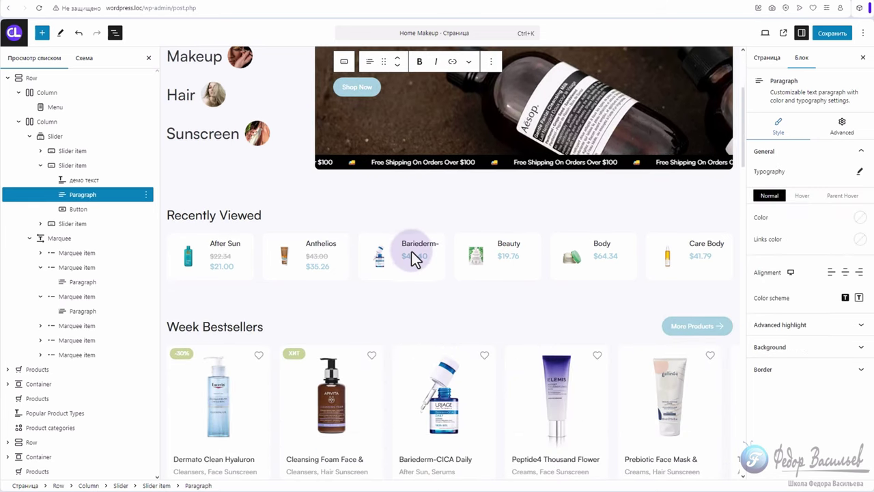
click(244, 243)
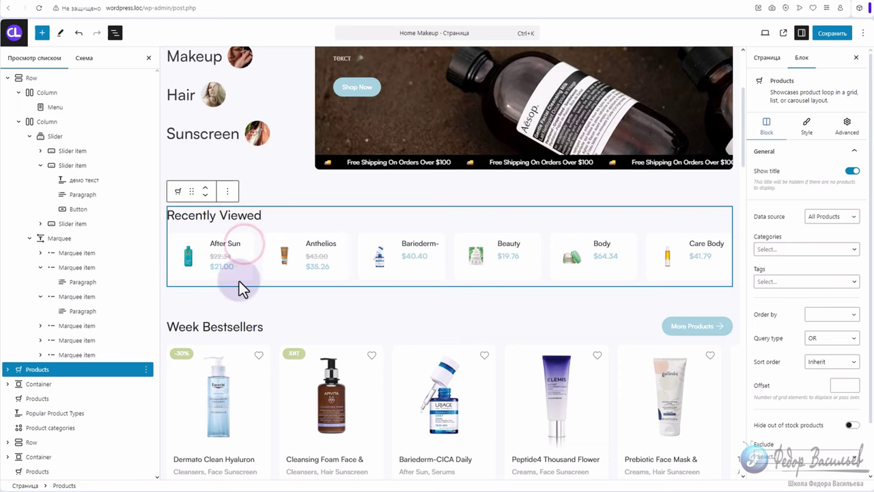
scroll(238, 261, down, 3)
scroll(683, 246, down, 5)
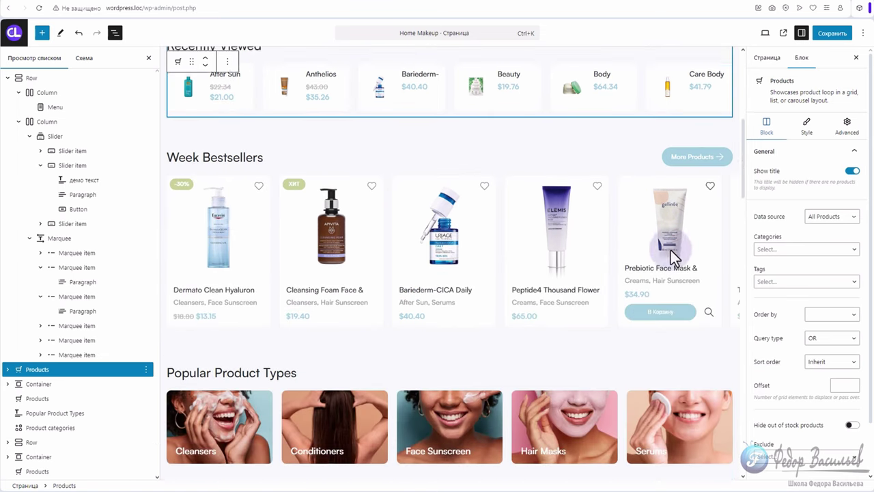
scroll(506, 338, down, 2)
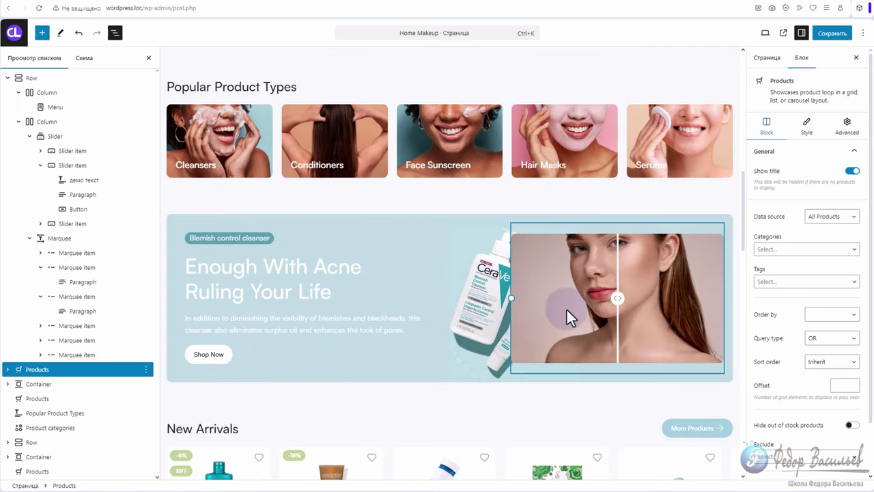
scroll(405, 318, down, 3)
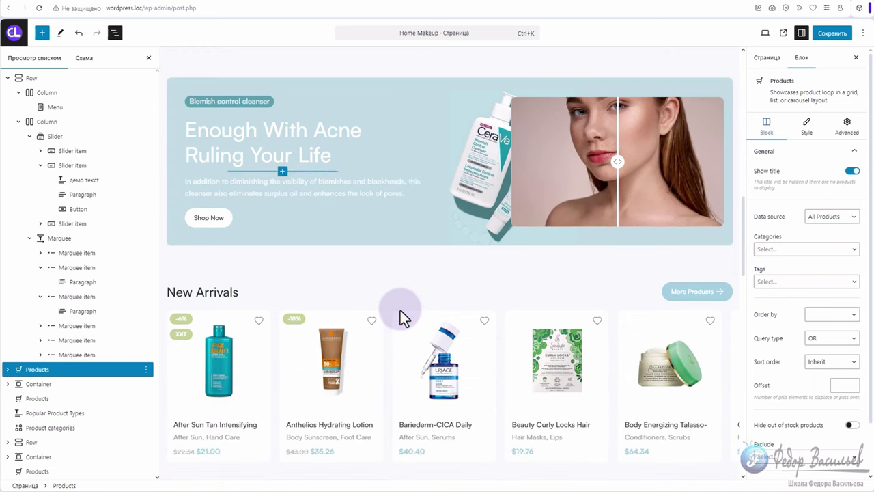
scroll(403, 273, up, 3)
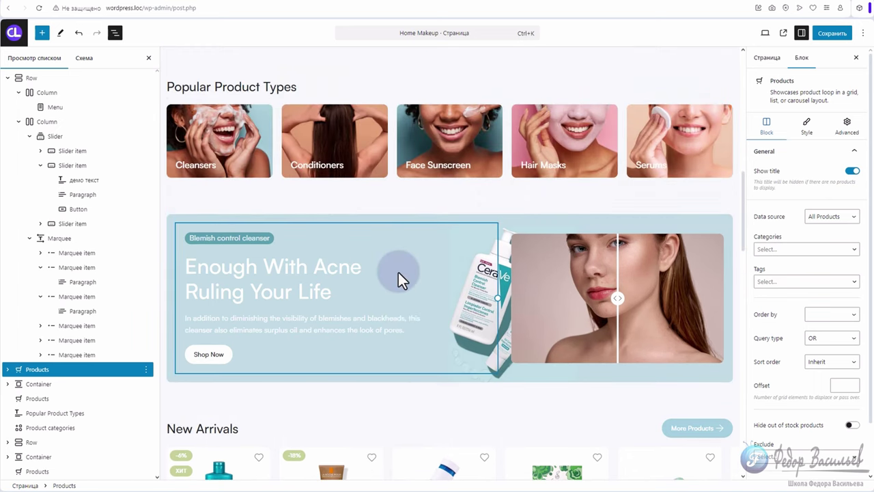
- Show the library of insertable blocks, checking the patterns along the way
click(41, 32)
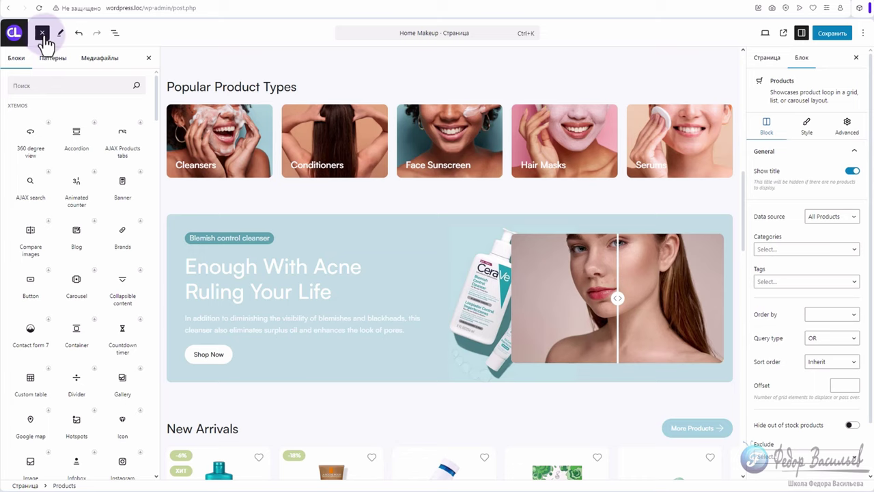
click(41, 32)
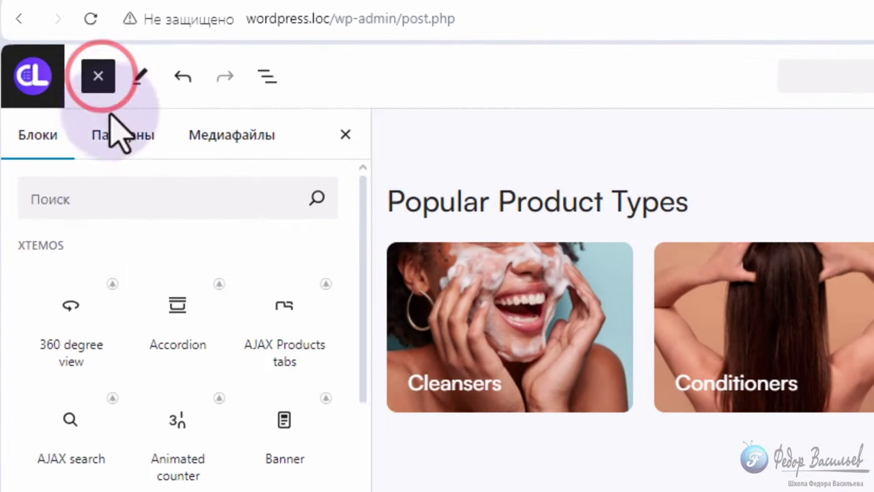
click(123, 136)
click(26, 137)
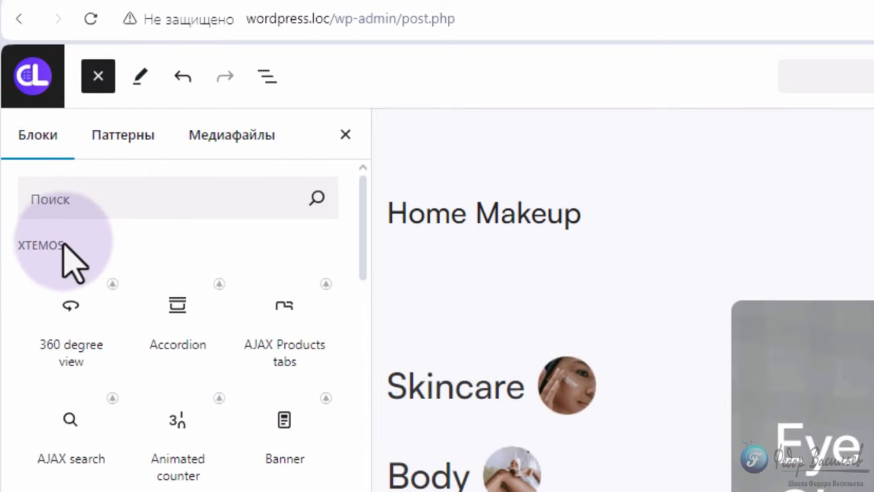
- Examine the XTEMOS blocks and their previews, from Accordion and AJAX search through Container and Countdown timer to Toggle
mouse_move(58, 300)
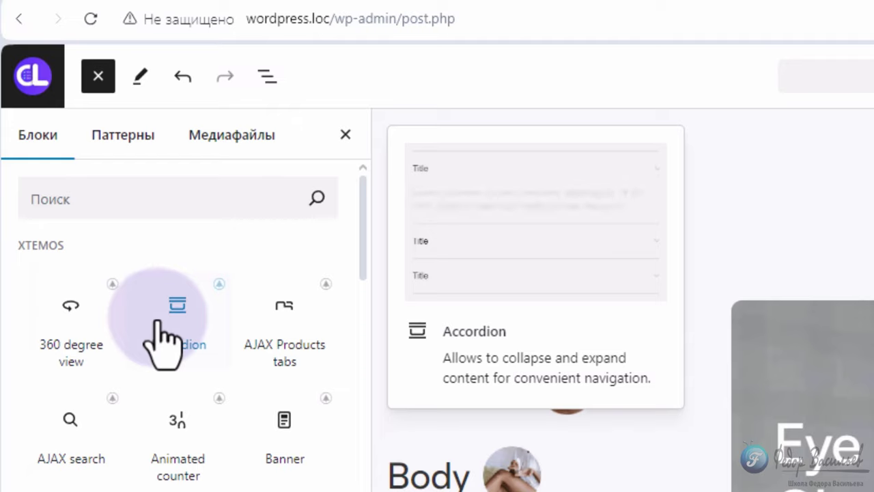
mouse_move(282, 318)
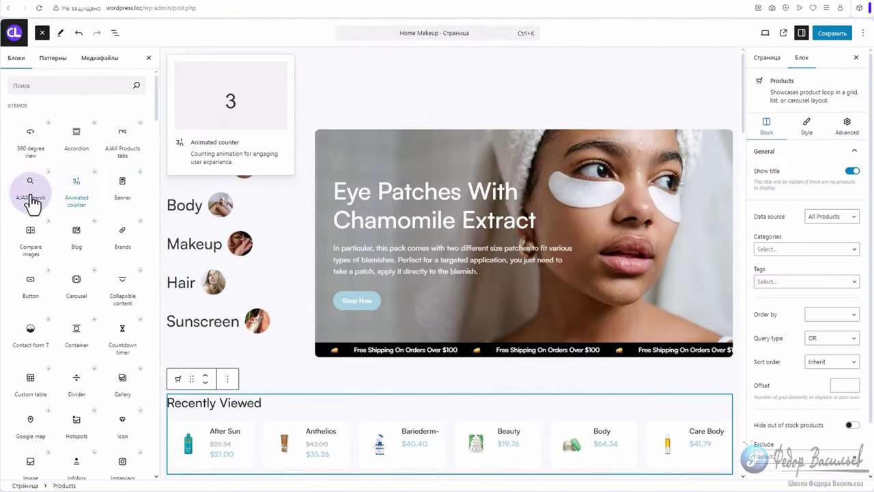
mouse_move(64, 412)
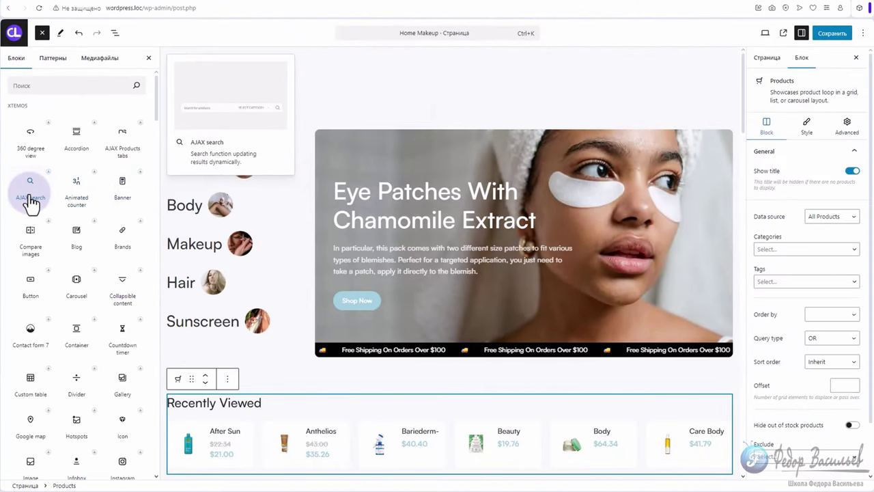
mouse_move(110, 232)
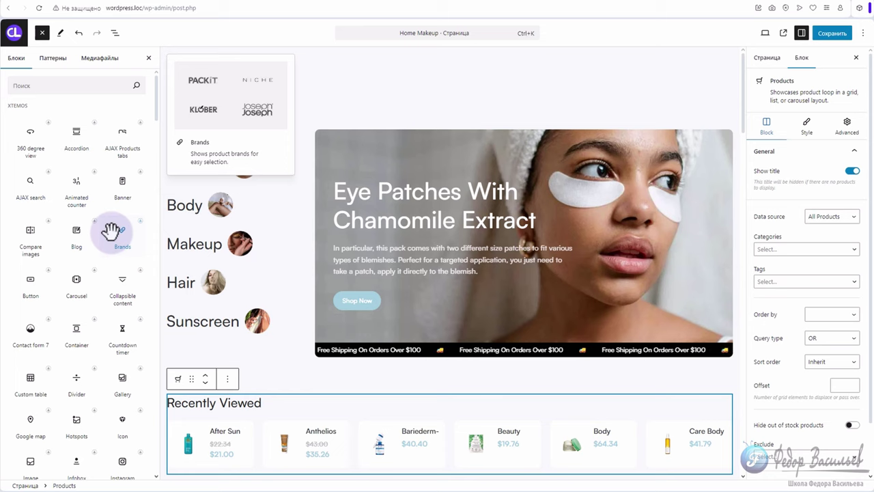
scroll(75, 230, down, 2)
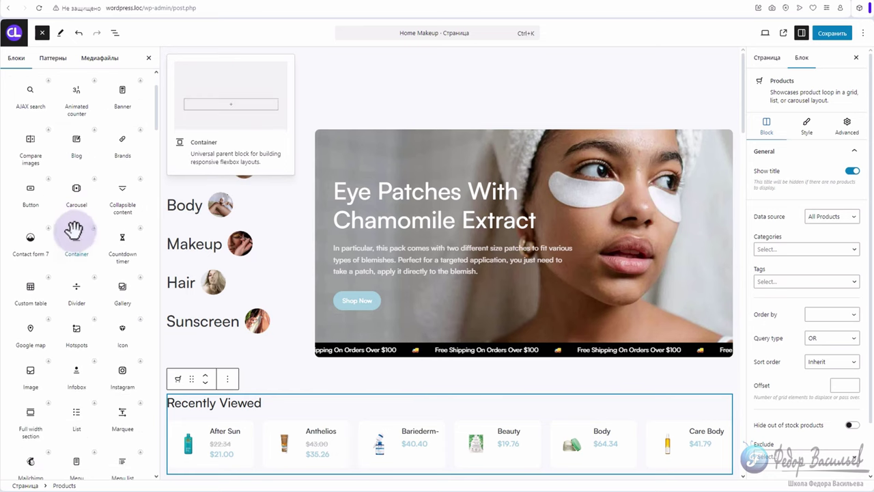
mouse_move(29, 189)
scroll(123, 219, down, 1)
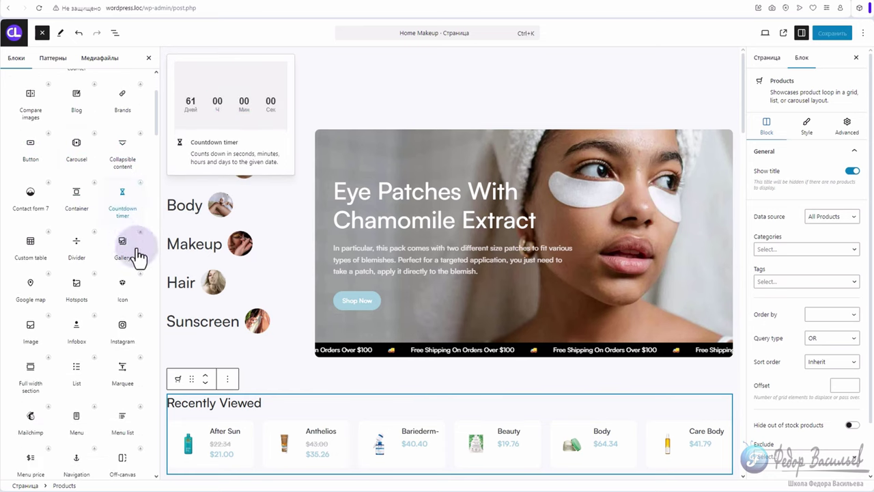
mouse_move(126, 258)
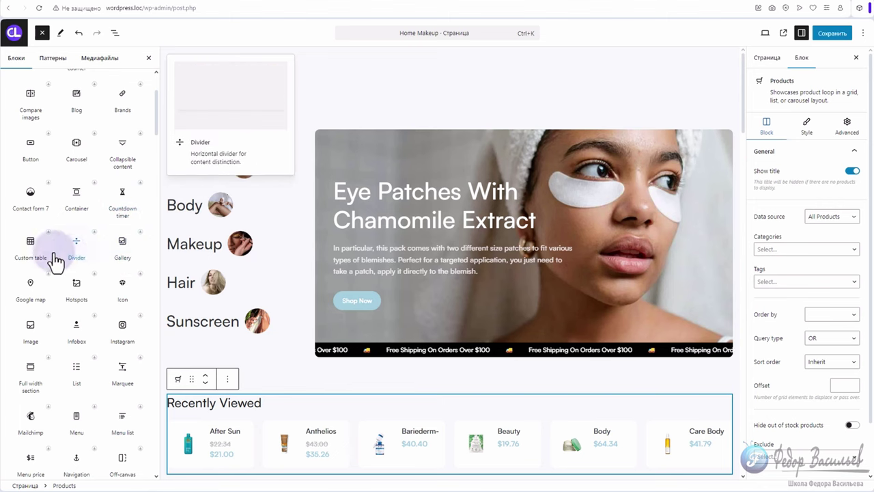
mouse_move(29, 253)
scroll(30, 257, down, 3)
scroll(31, 253, down, 4)
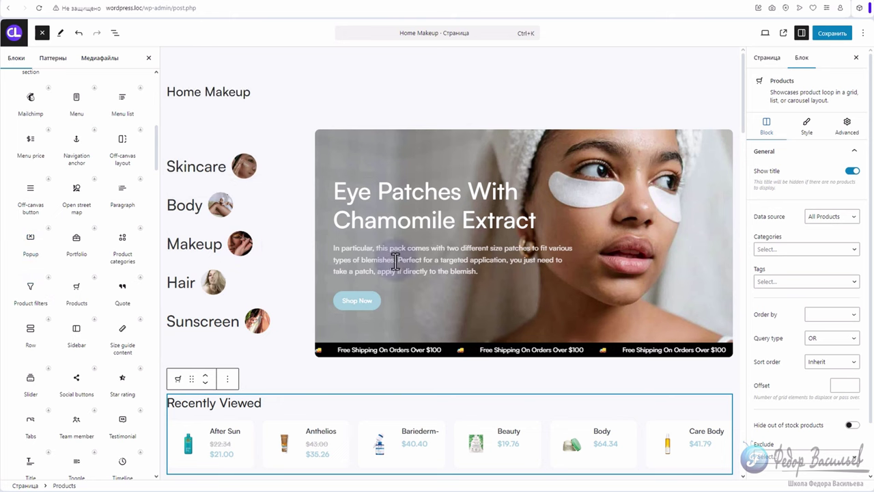
scroll(66, 245, down, 1)
mouse_move(66, 246)
scroll(66, 246, down, 5)
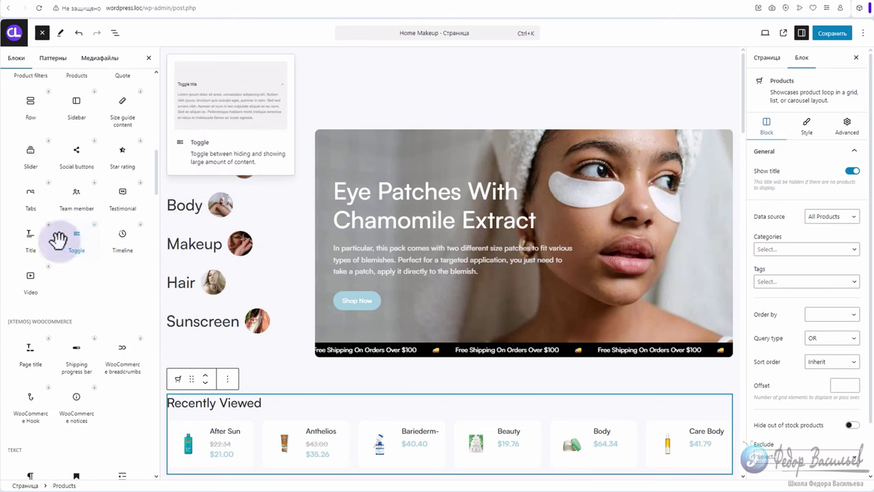
- Look through the remaining block categories, from XTEMOS WooCommerce and text to media, design, widget and theme blocks
scroll(29, 264, down, 3)
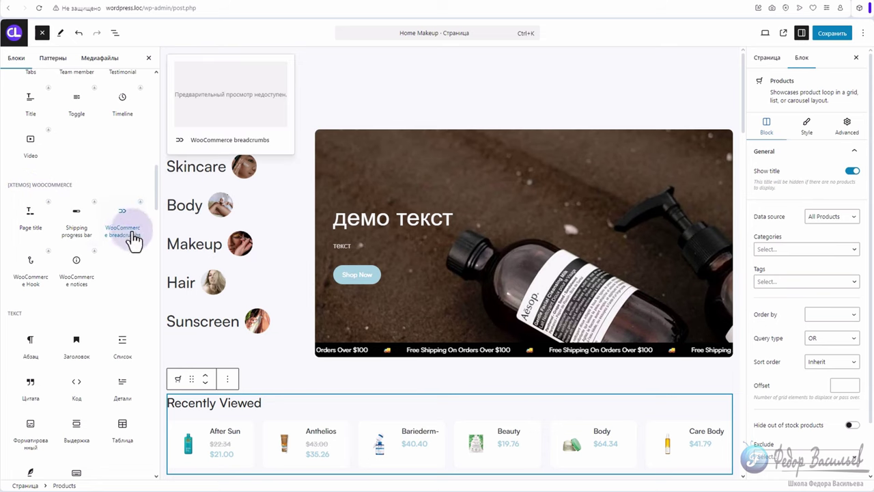
scroll(61, 216, down, 3)
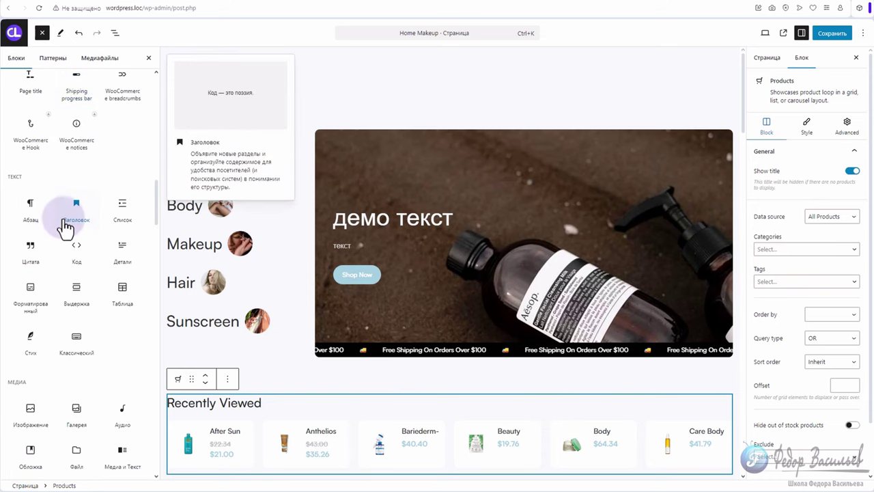
scroll(64, 222, down, 7)
scroll(67, 222, down, 5)
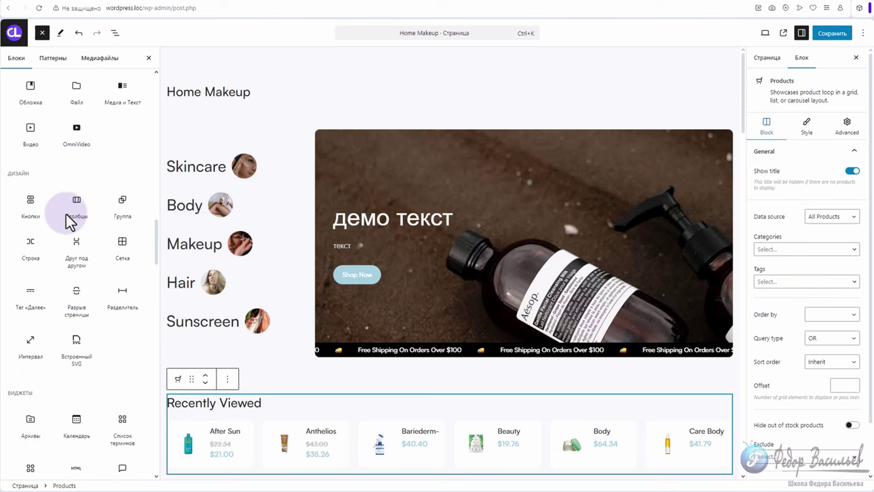
scroll(41, 205, down, 7)
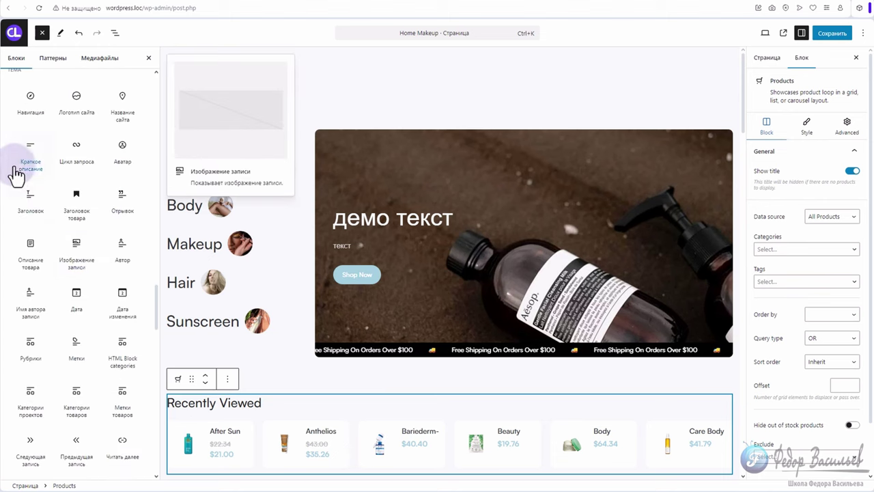
scroll(82, 205, down, 15)
scroll(94, 335, up, 9)
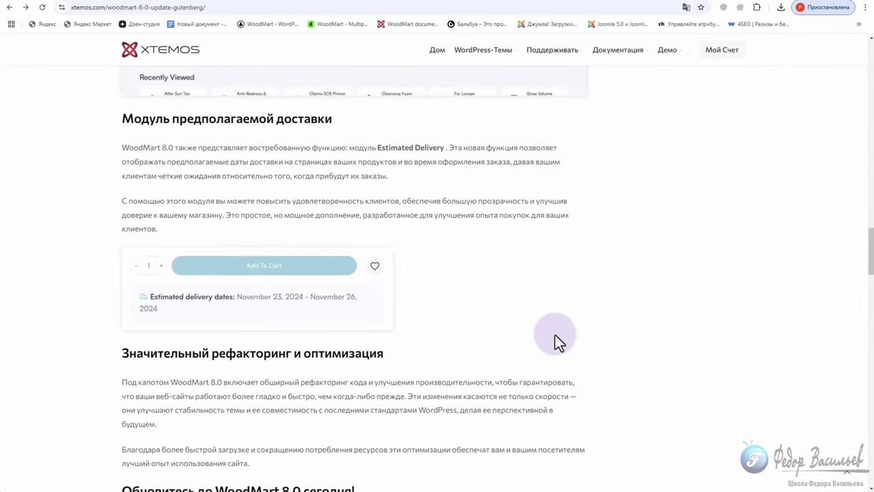
- Read the section on the Estimated Delivery module in the XTEMOS article about the WoodMart 8.0 update
drag(170, 123, 346, 152)
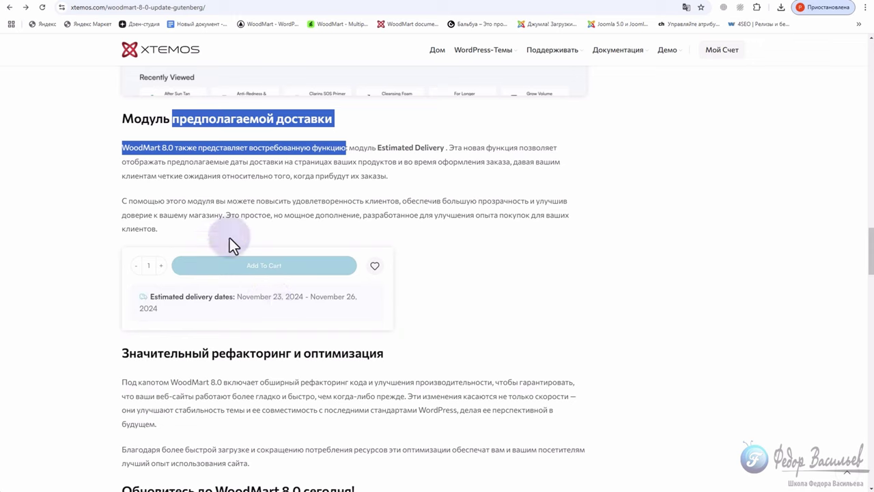
click(238, 213)
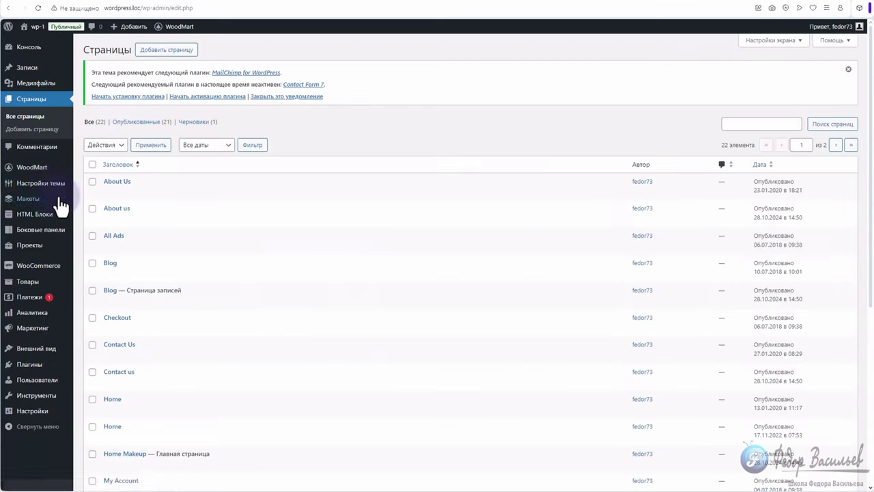
- Return to the WordPress admin and open the Estimate delivery options in the shop section of the WoodMart theme settings
mouse_move(28, 174)
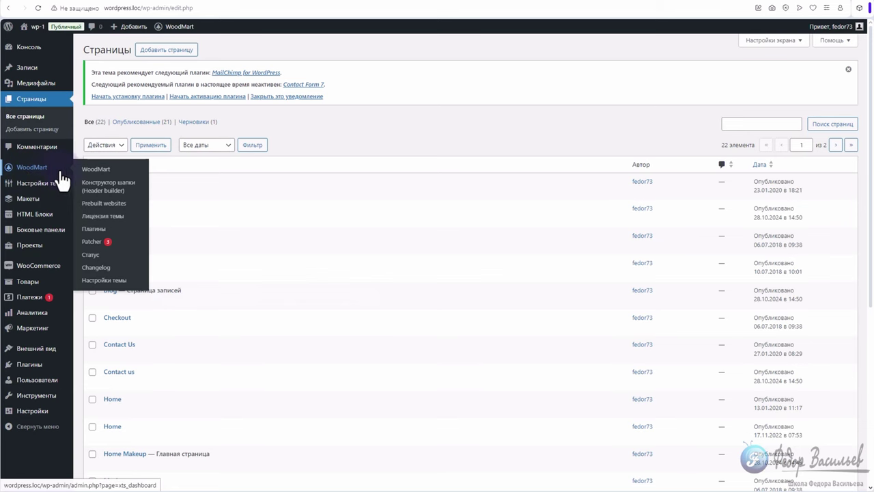
click(102, 282)
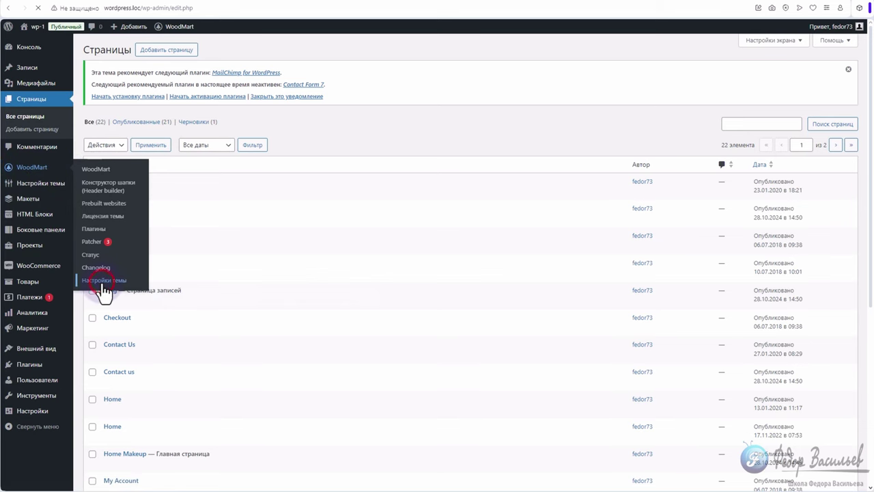
scroll(166, 256, down, 3)
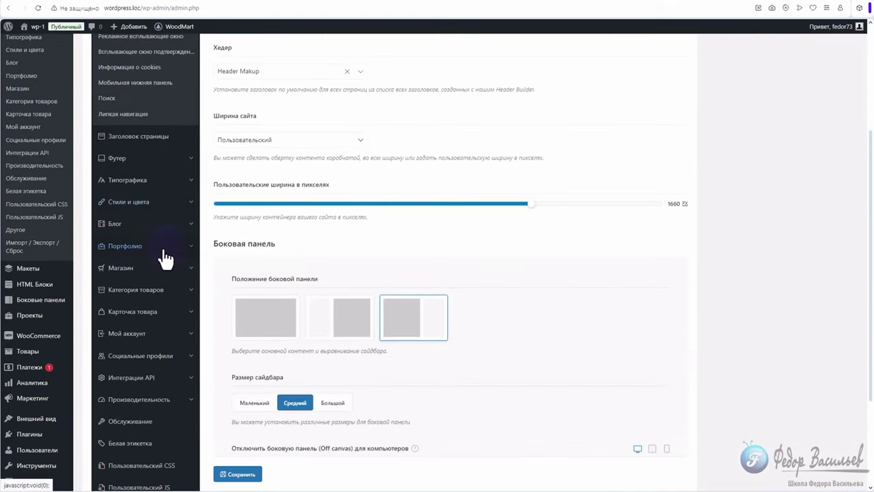
scroll(138, 225, down, 2)
click(120, 136)
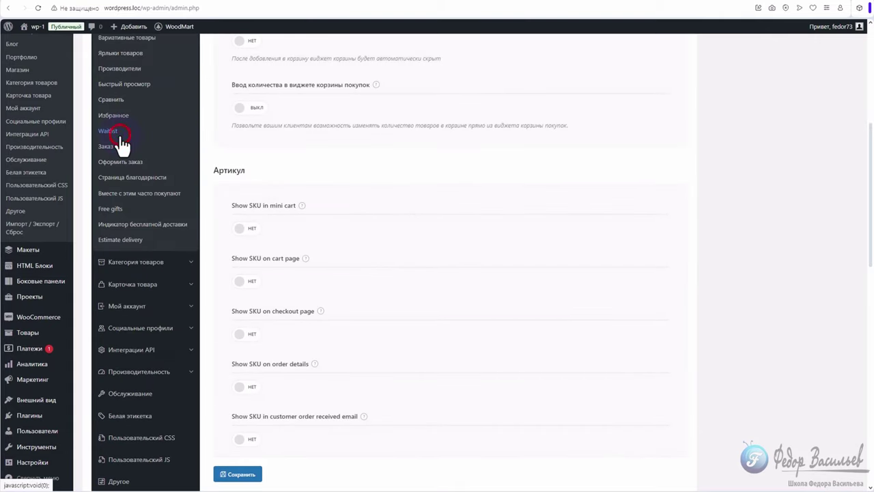
scroll(265, 268, up, 2)
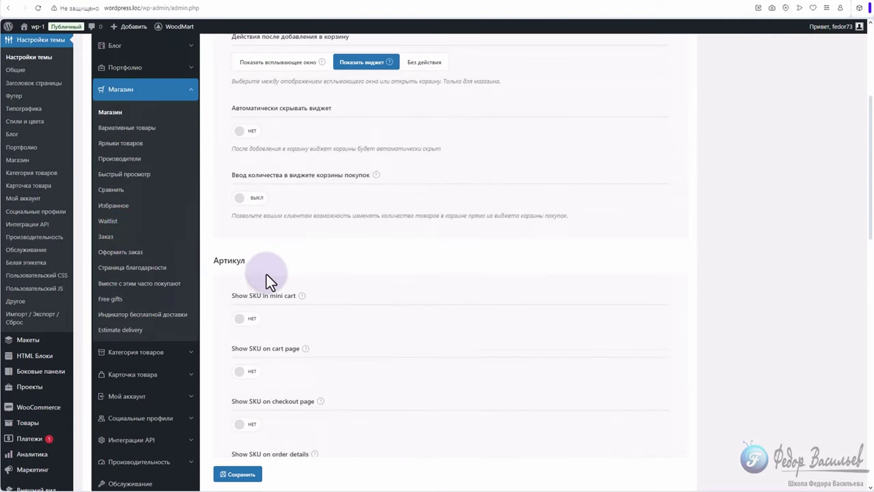
click(130, 333)
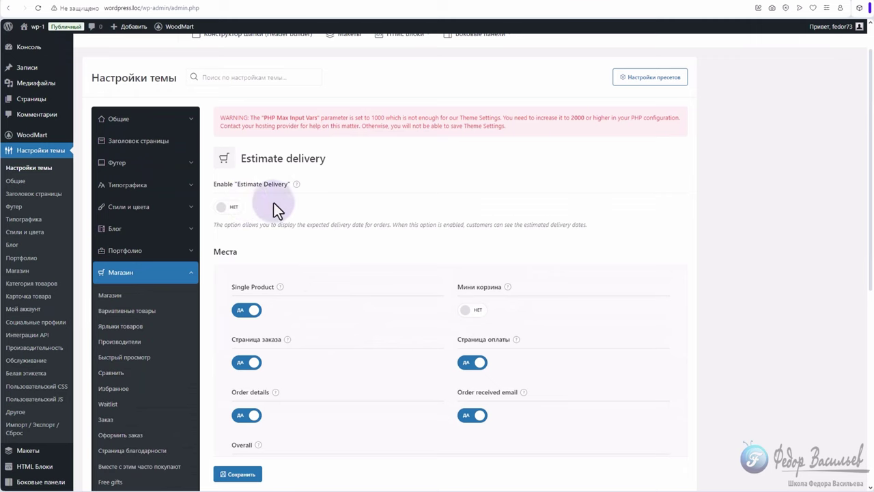
- Enable Estimate Delivery and turn on its display in the mini cart (Мини корзина) and the Overall location
click(232, 206)
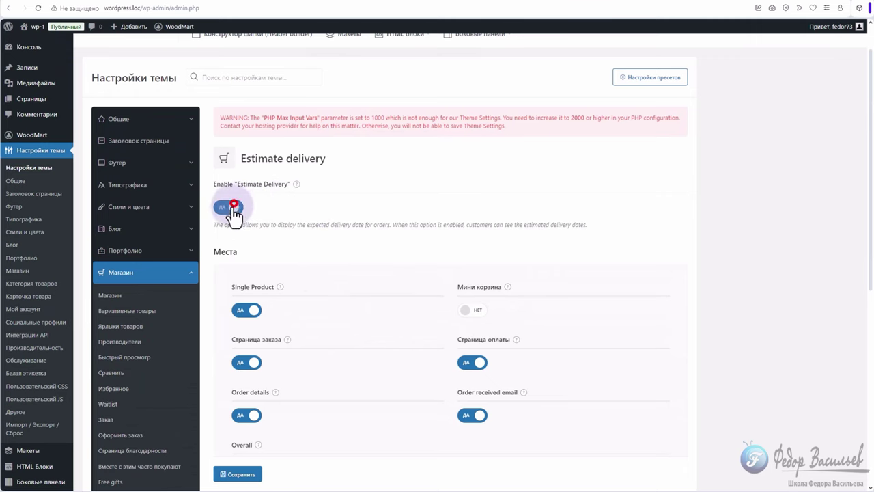
scroll(236, 205, down, 2)
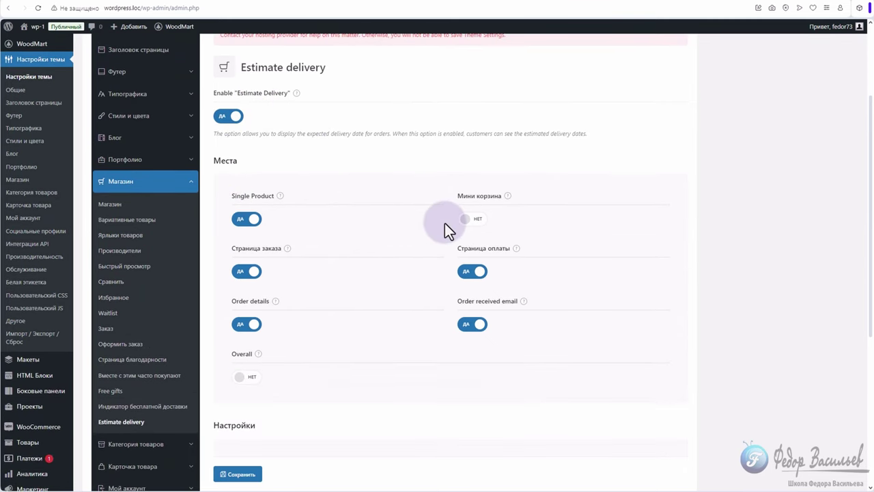
click(460, 218)
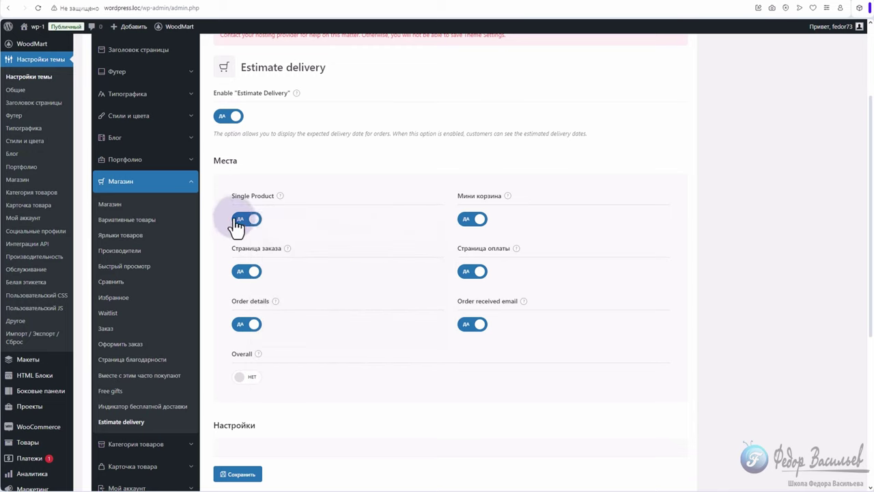
mouse_move(287, 249)
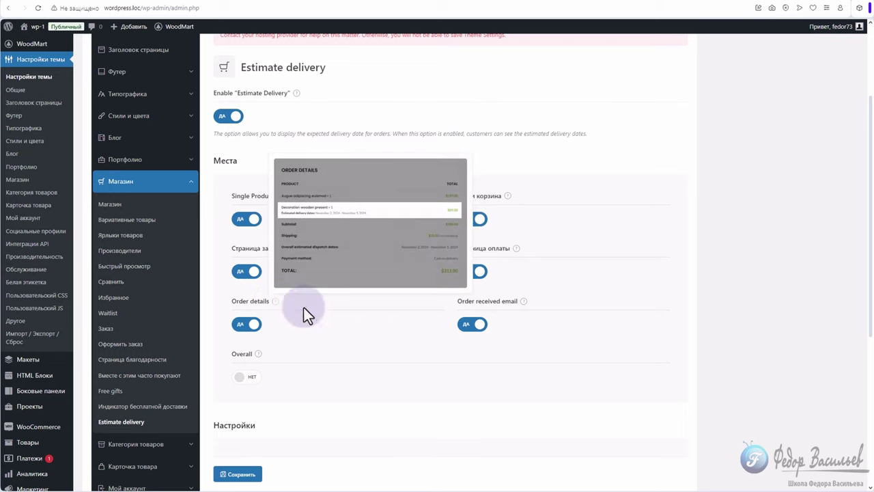
mouse_move(525, 302)
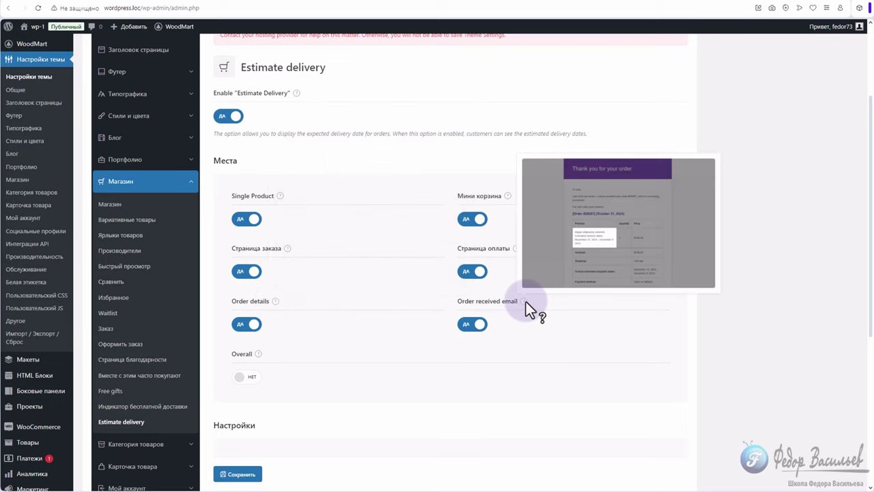
mouse_move(514, 249)
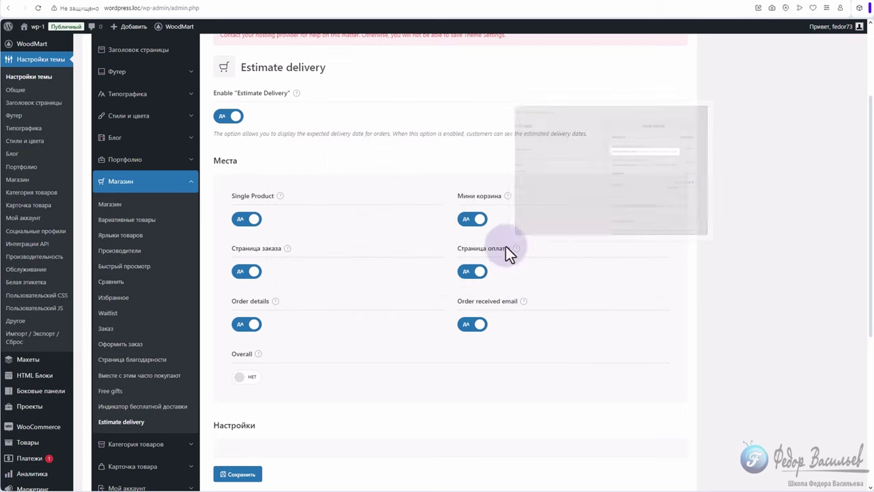
scroll(291, 306, down, 1)
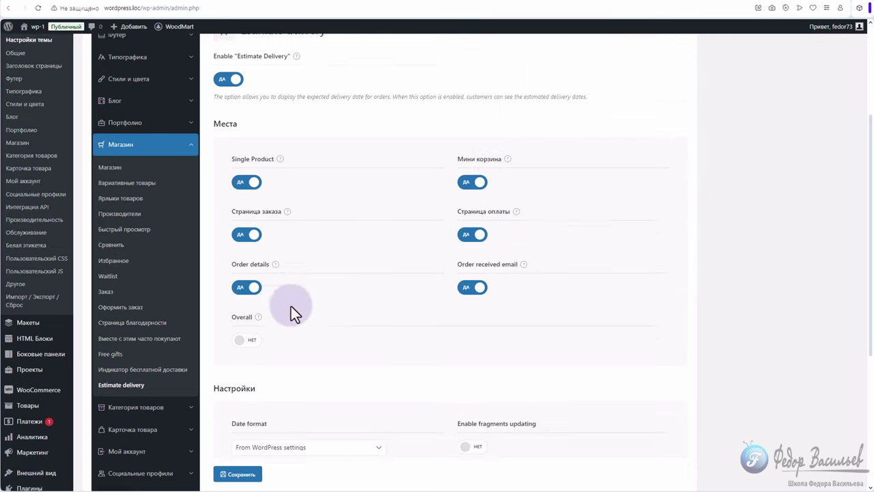
click(250, 339)
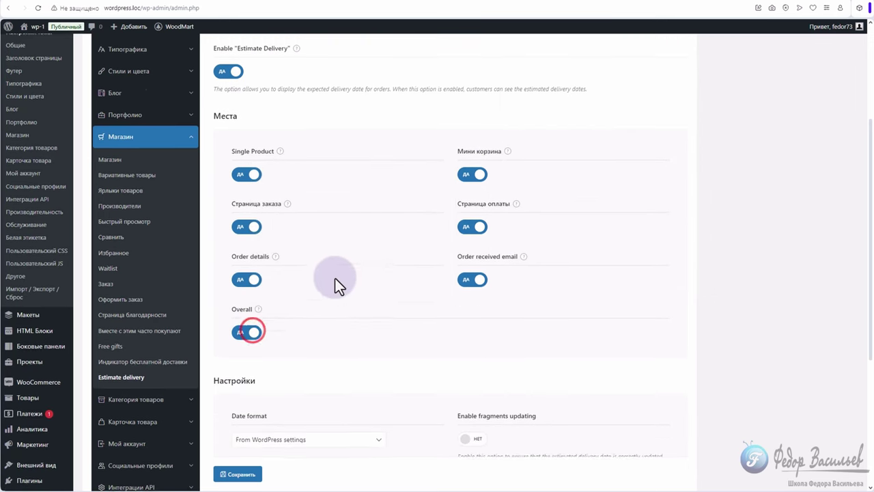
- Open the list of available date formats in the Estimate delivery settings
scroll(355, 263, up, 3)
scroll(360, 270, down, 4)
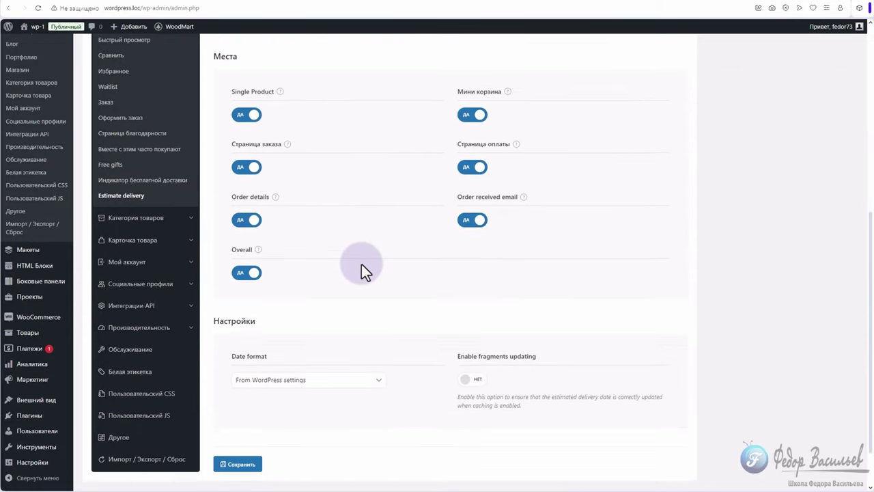
scroll(361, 264, down, 2)
click(300, 321)
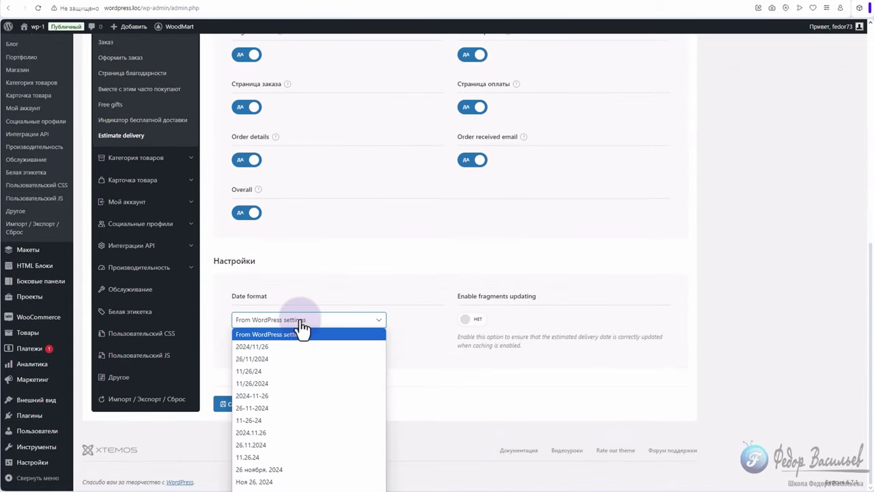